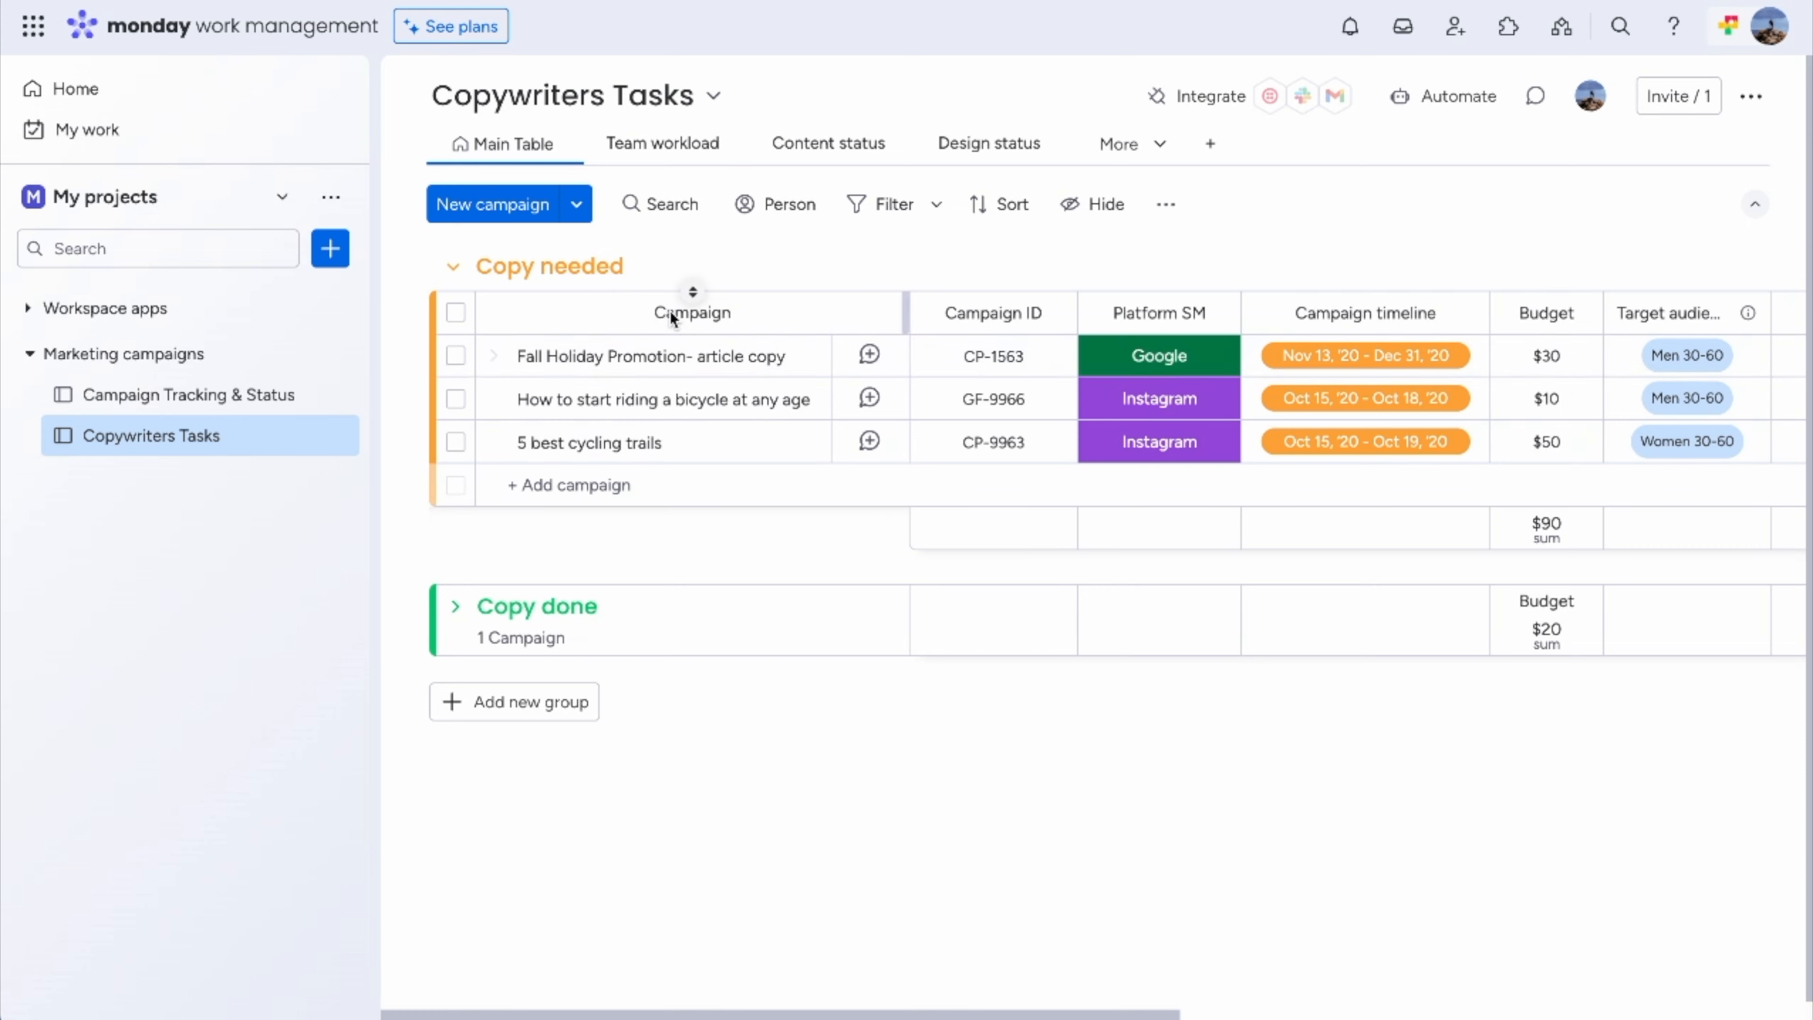
Examine the campaign columns on the Copywriters Tasks board, such as Campaign ID, Platform SM, timeline, budget and target audience
{"action": "scroll", "coordinate": [777, 389], "scroll_direction": "right", "scroll_amount": 1}
{"action": "scroll", "coordinate": [777, 389], "scroll_direction": "right", "scroll_amount": 3}
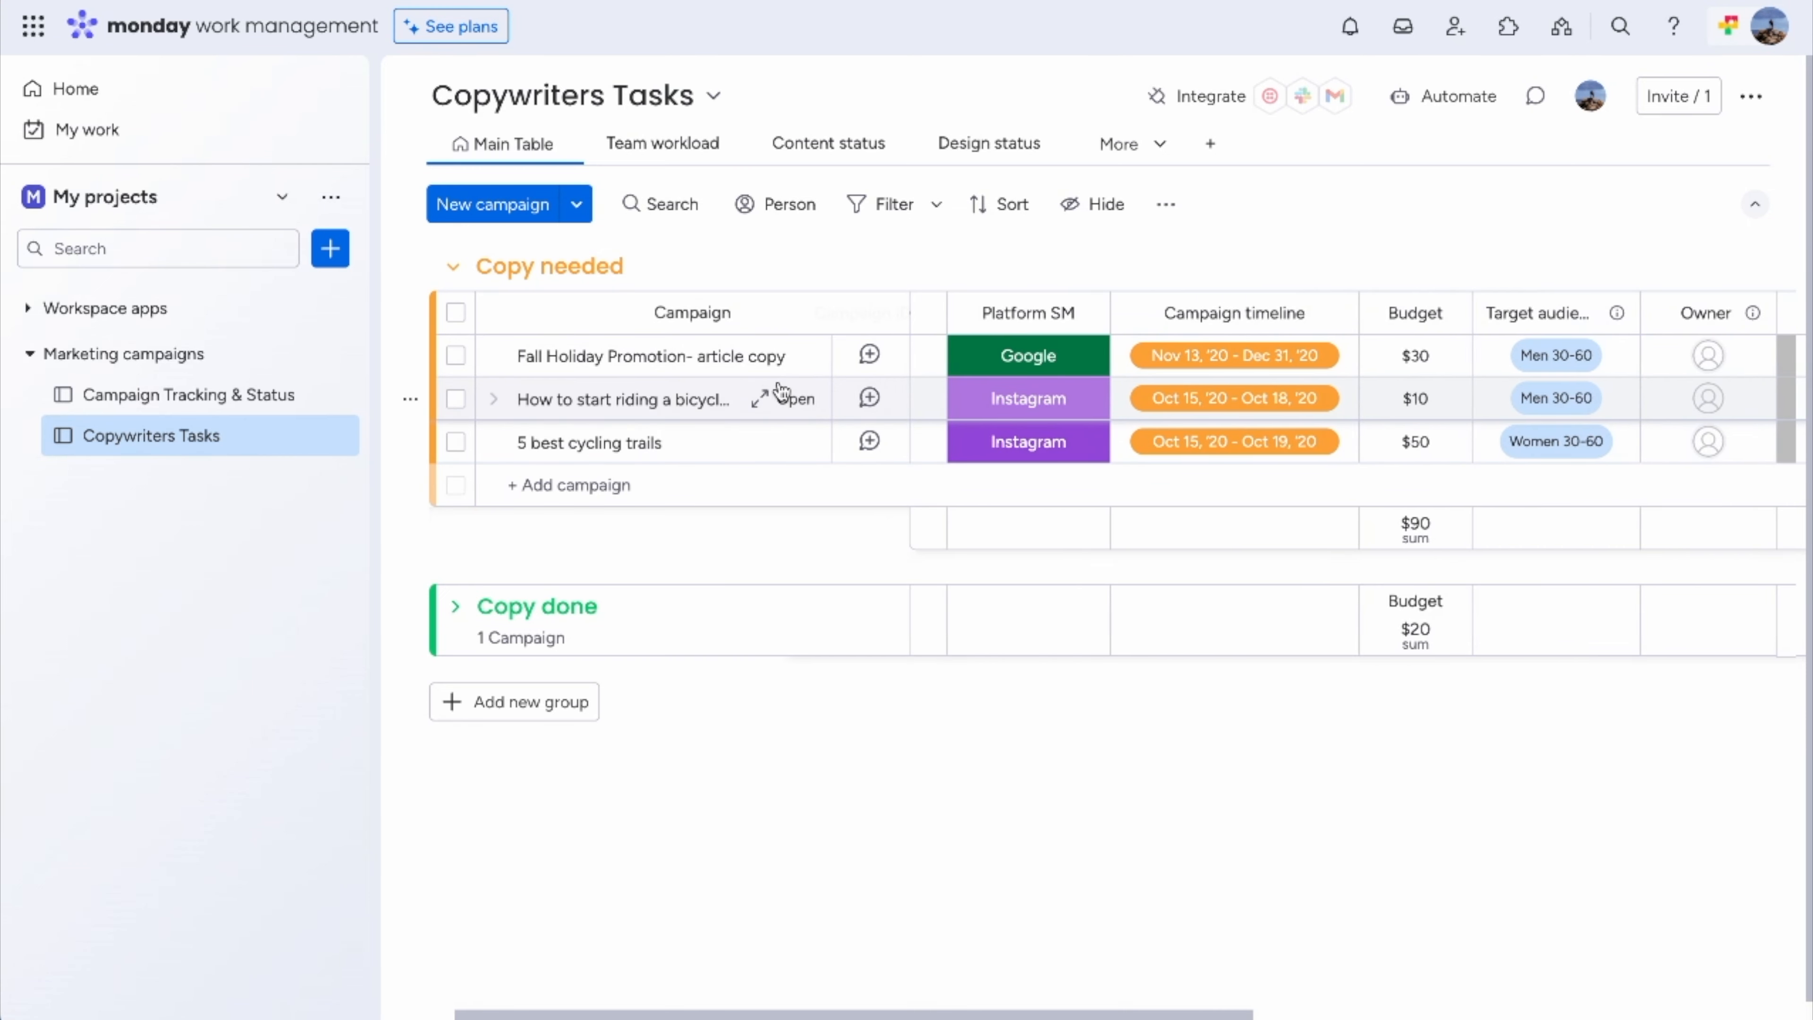
{"action": "left_click", "coordinate": [915, 357]}
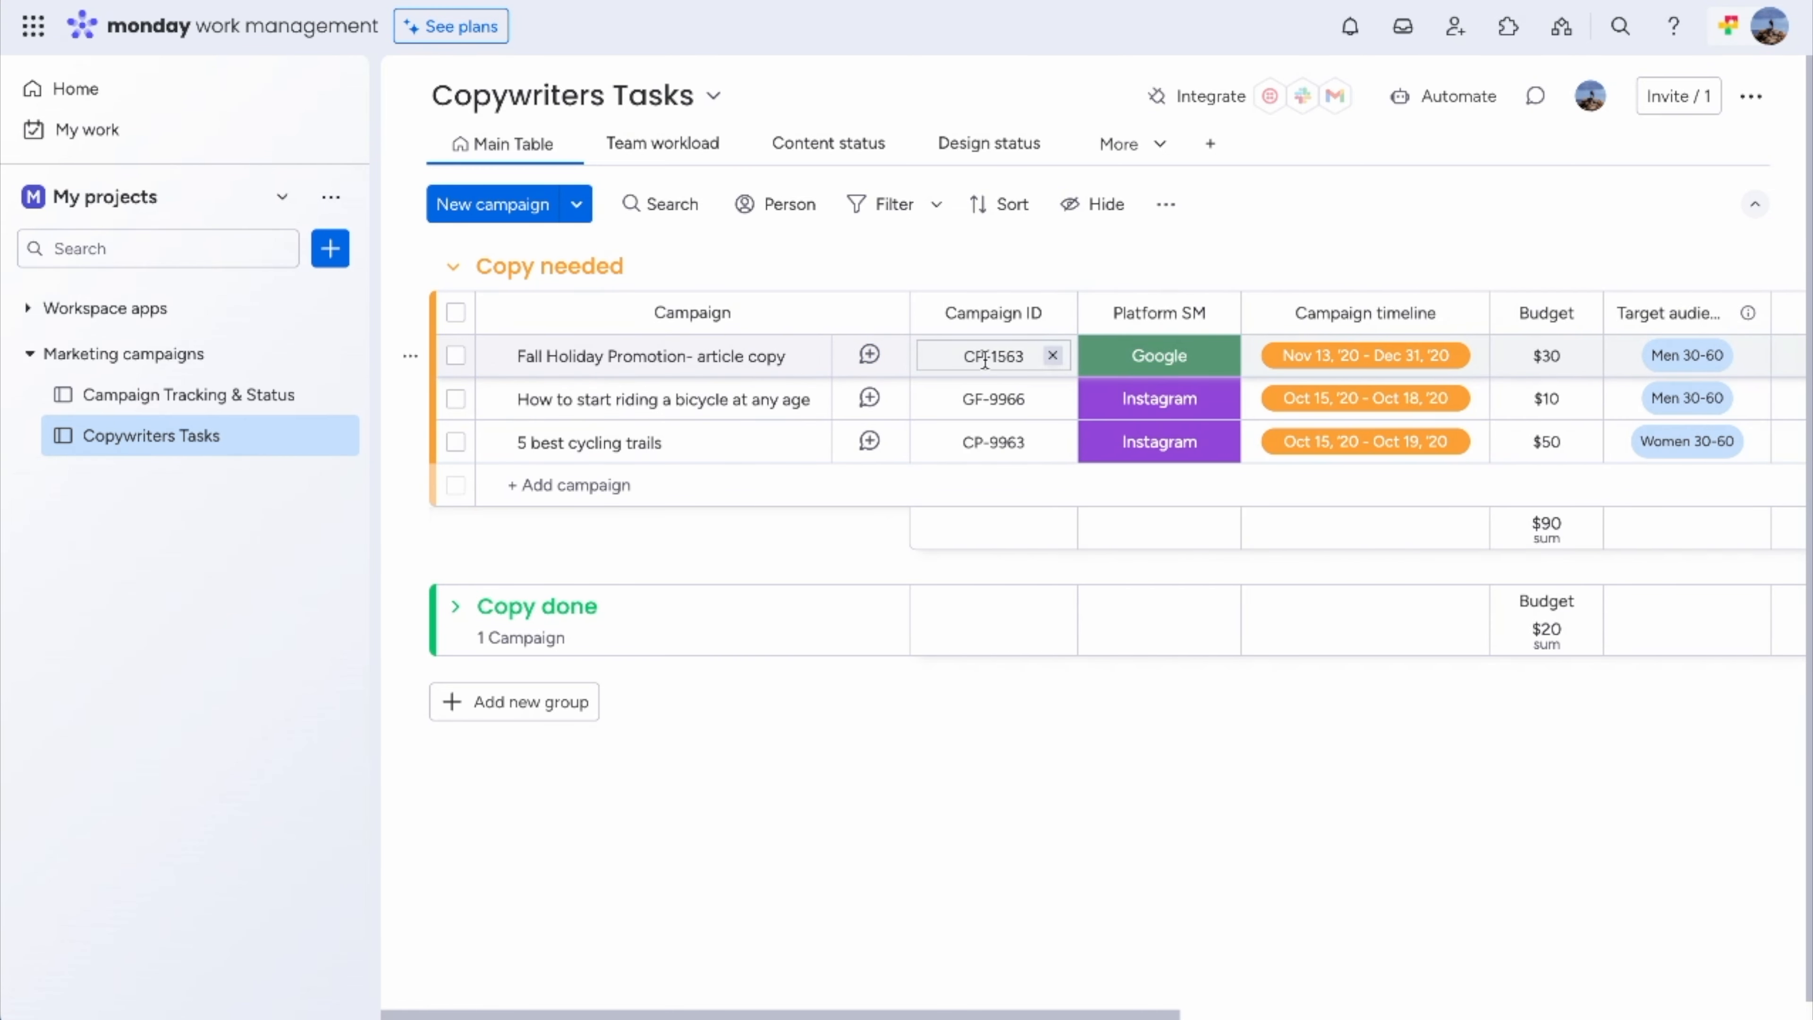
{"action": "scroll", "coordinate": [984, 361], "scroll_direction": "right", "scroll_amount": 3}
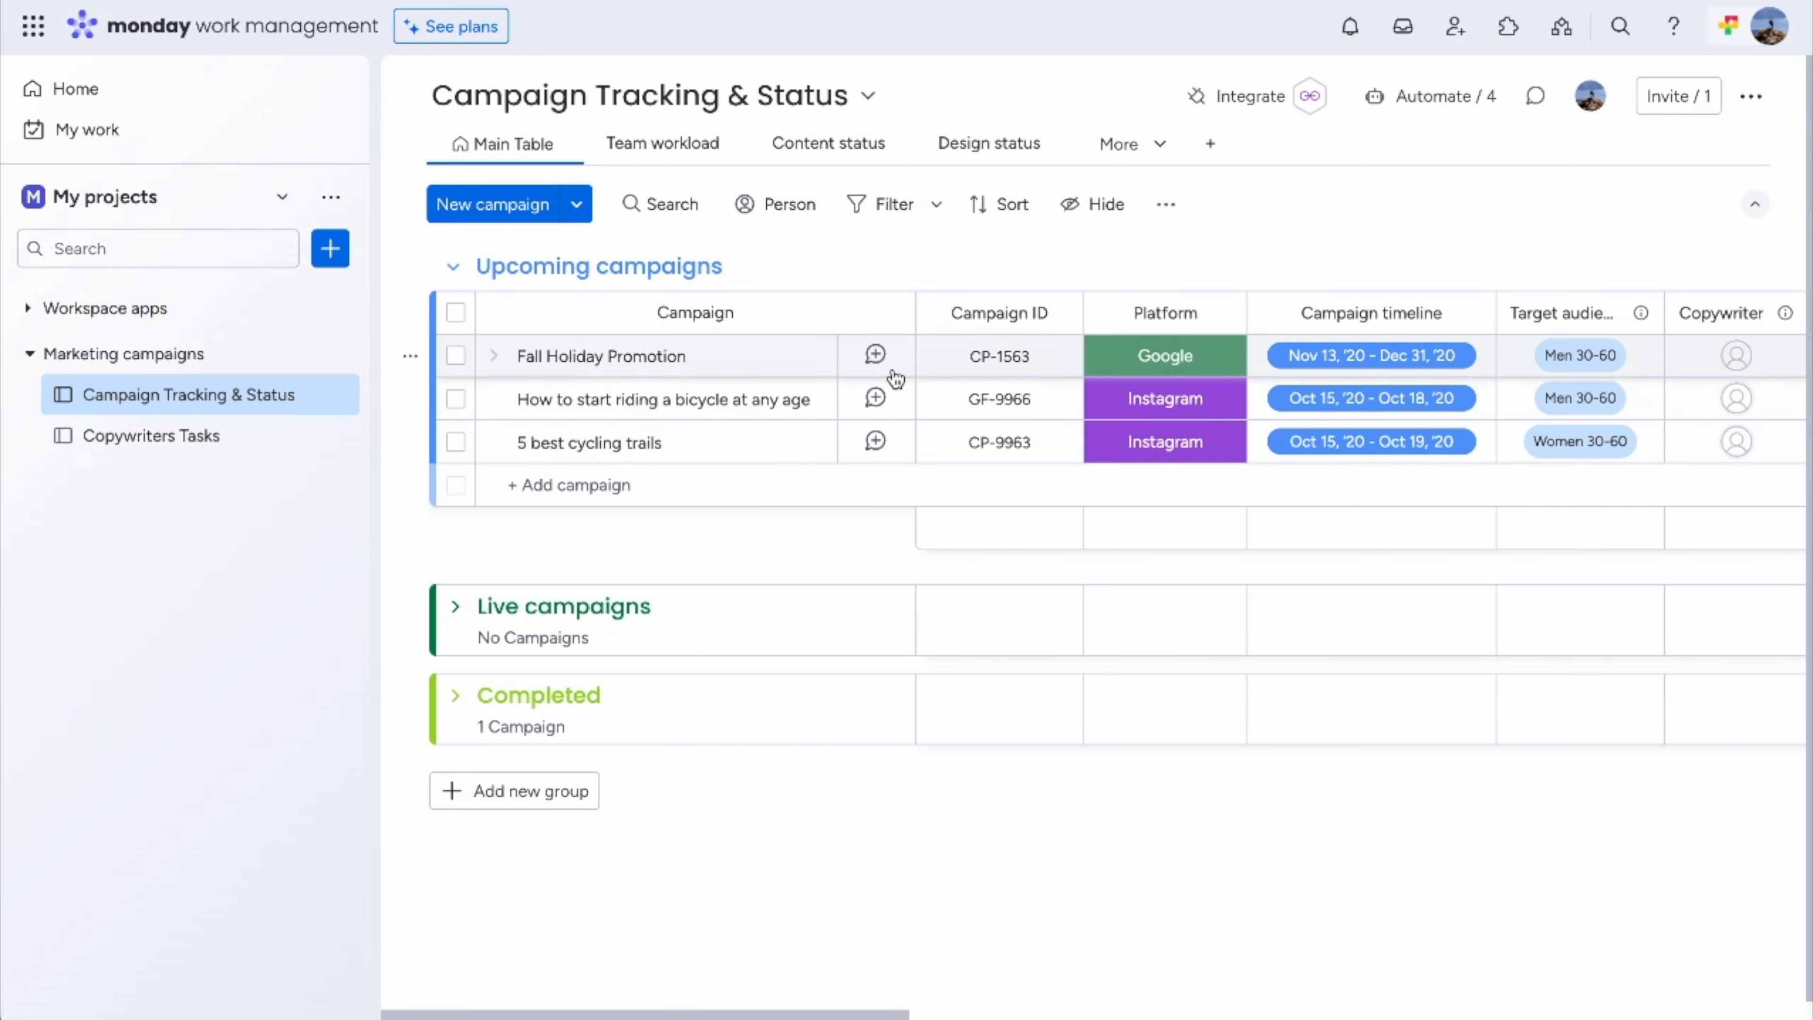
{"action": "left_click", "coordinate": [269, 439]}
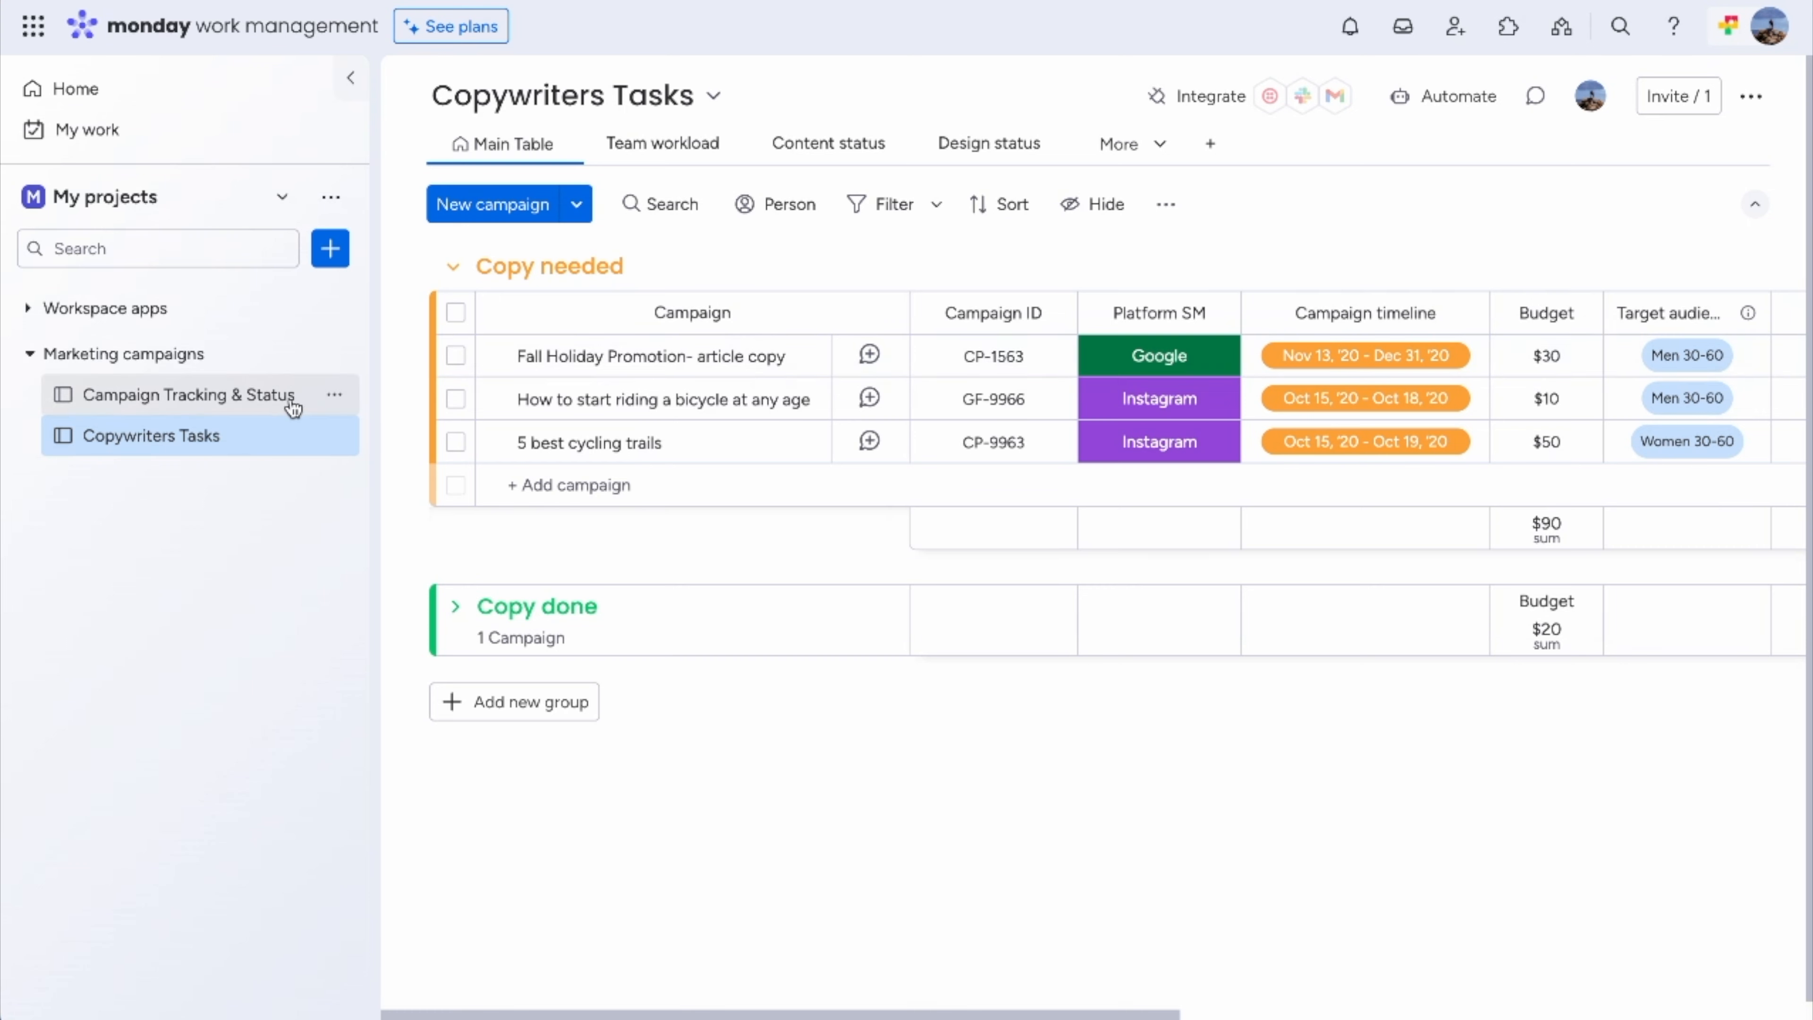
For the Campaign Tracking & Status board, search integrations for "item sync" and open the Item Sync template that syncs columns with the same title
{"action": "left_click", "coordinate": [252, 401]}
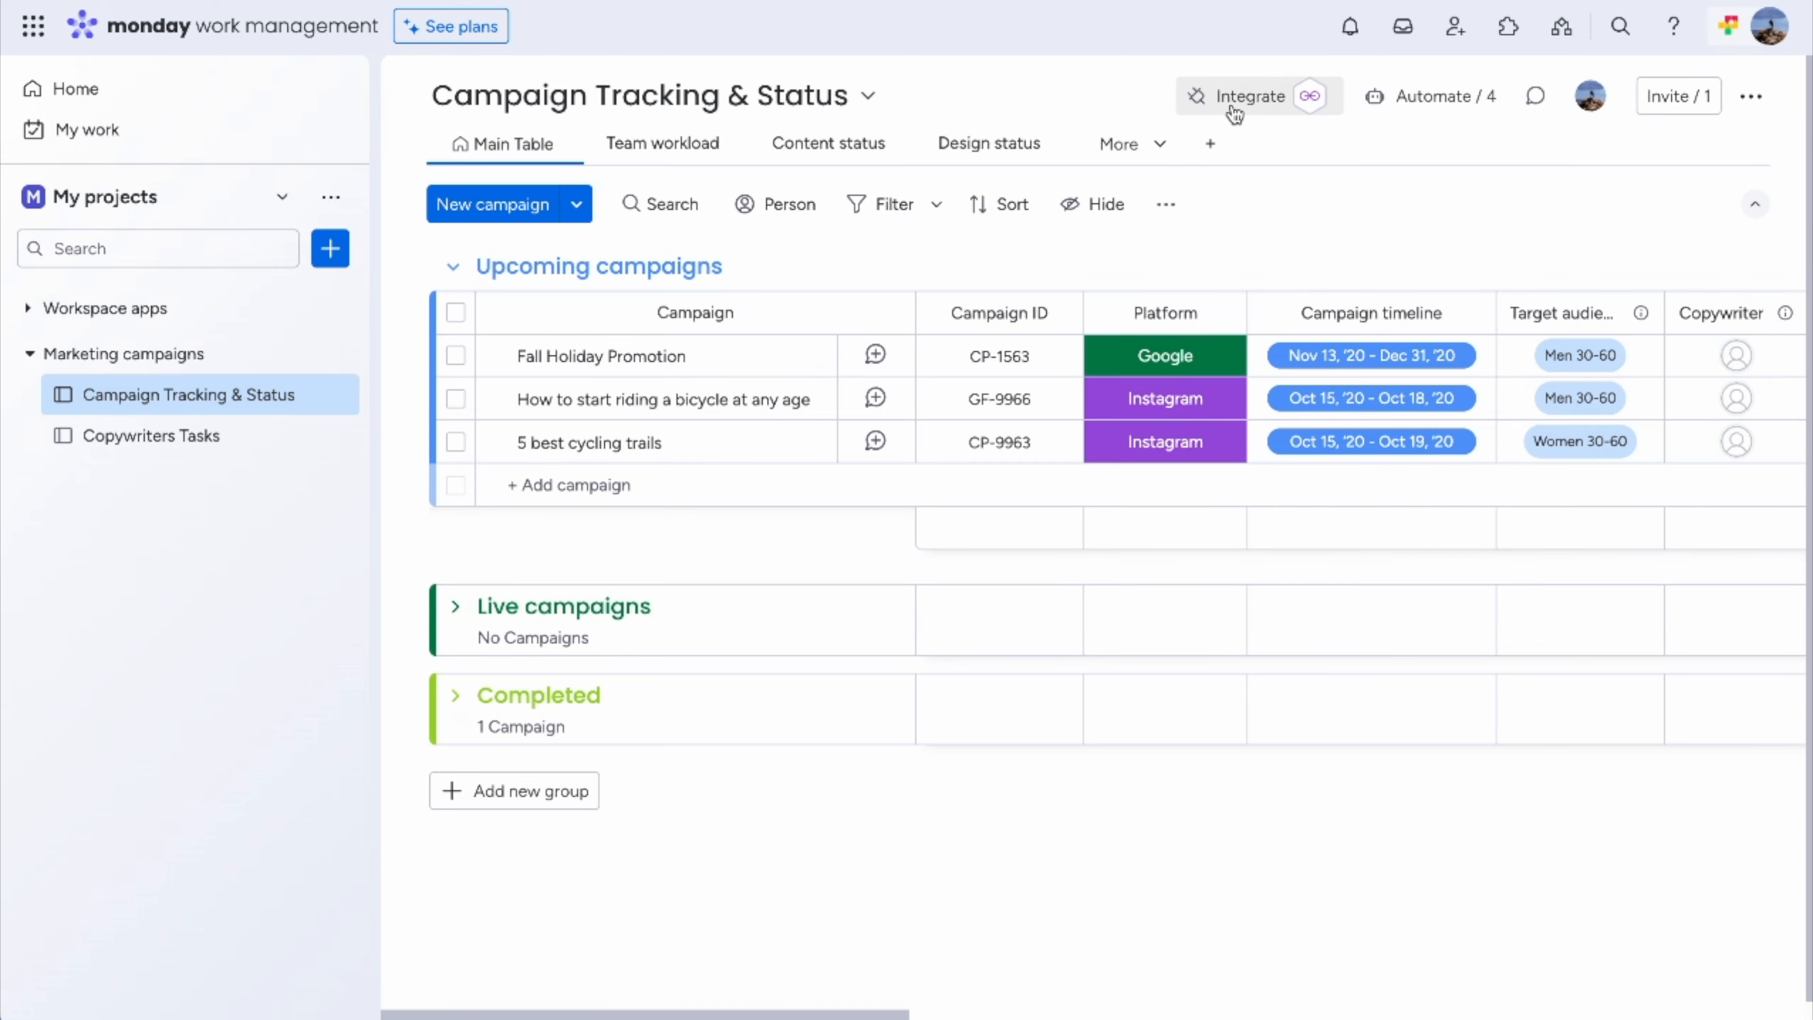
{"action": "left_click", "coordinate": [1231, 100]}
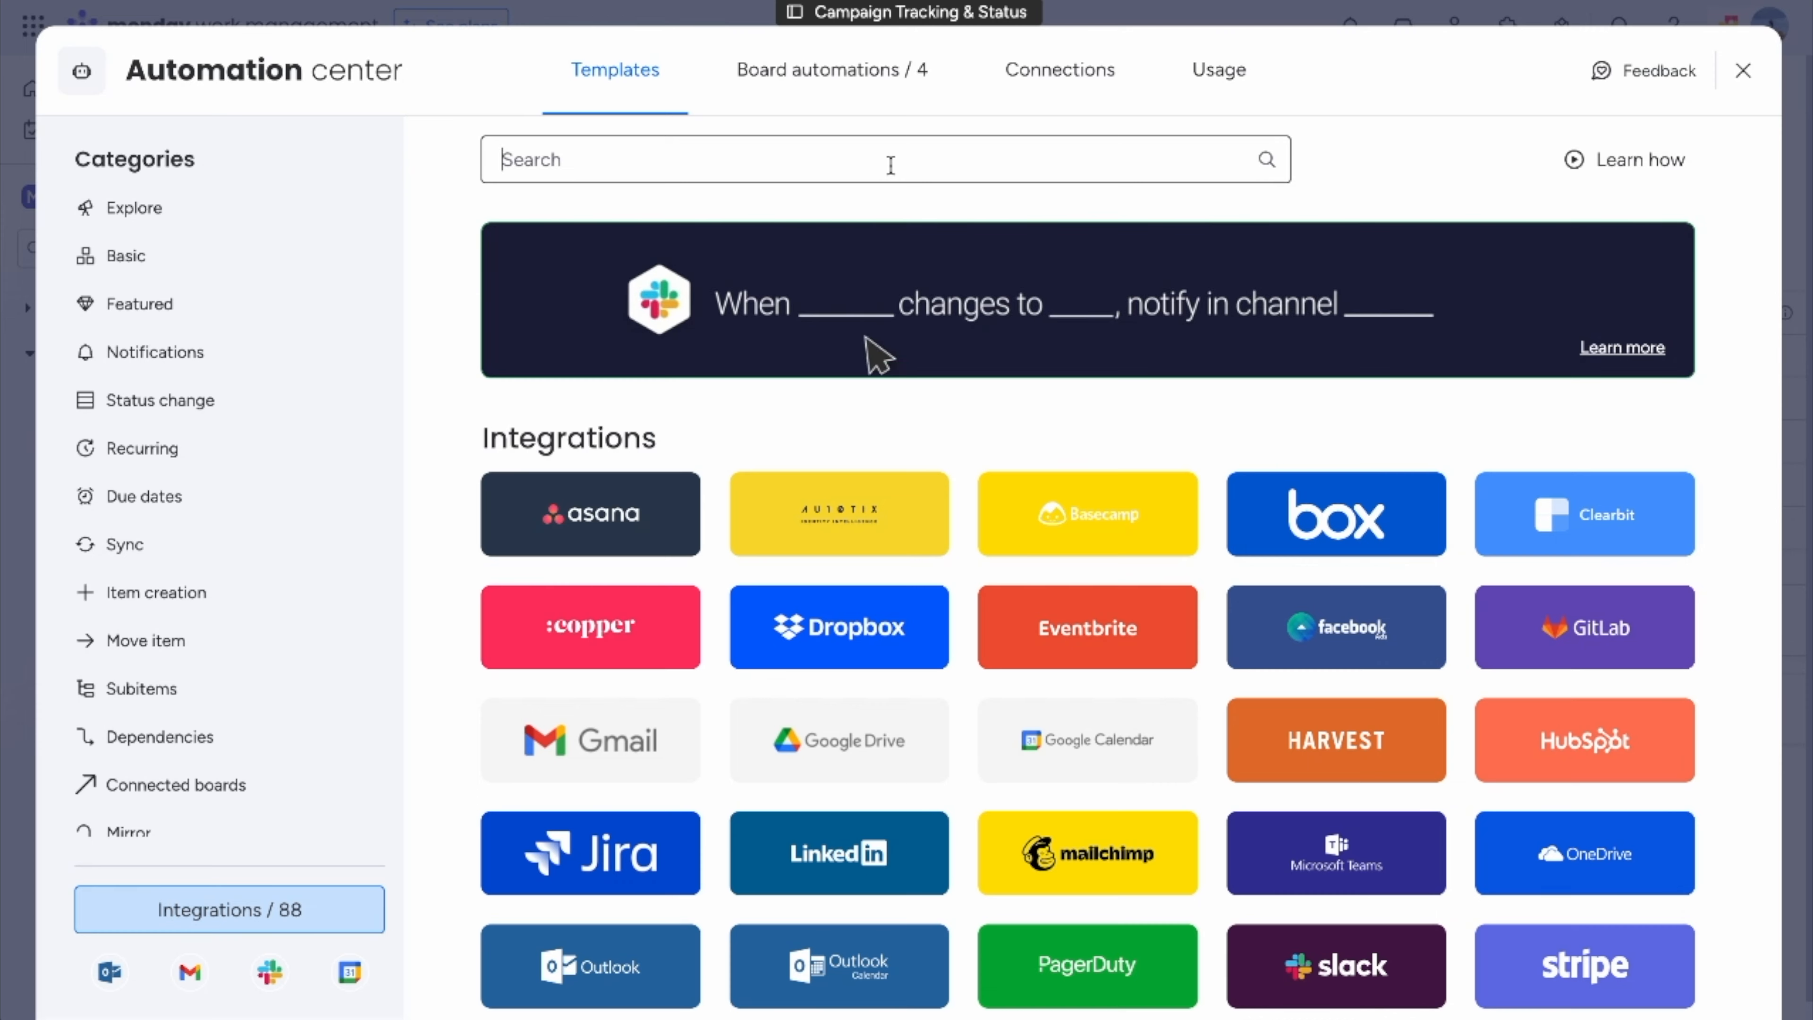
{"action": "type", "text": "item sync"}
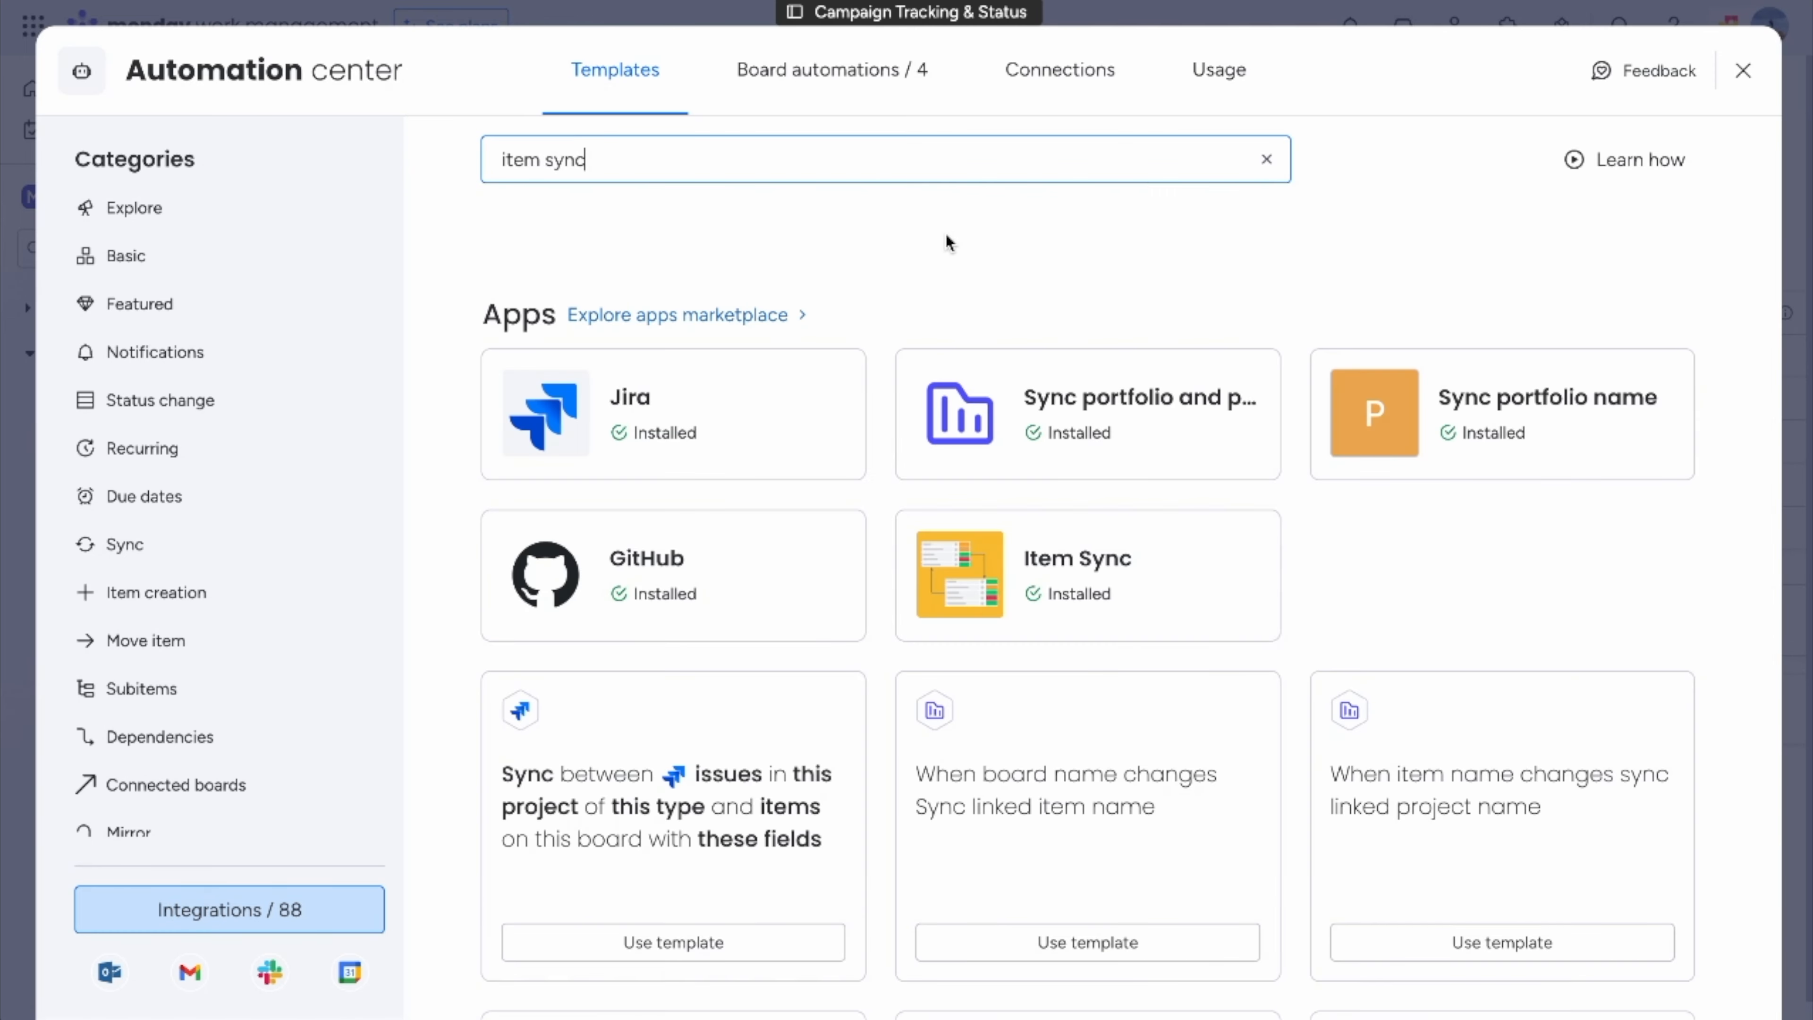
{"action": "left_click", "coordinate": [1052, 587]}
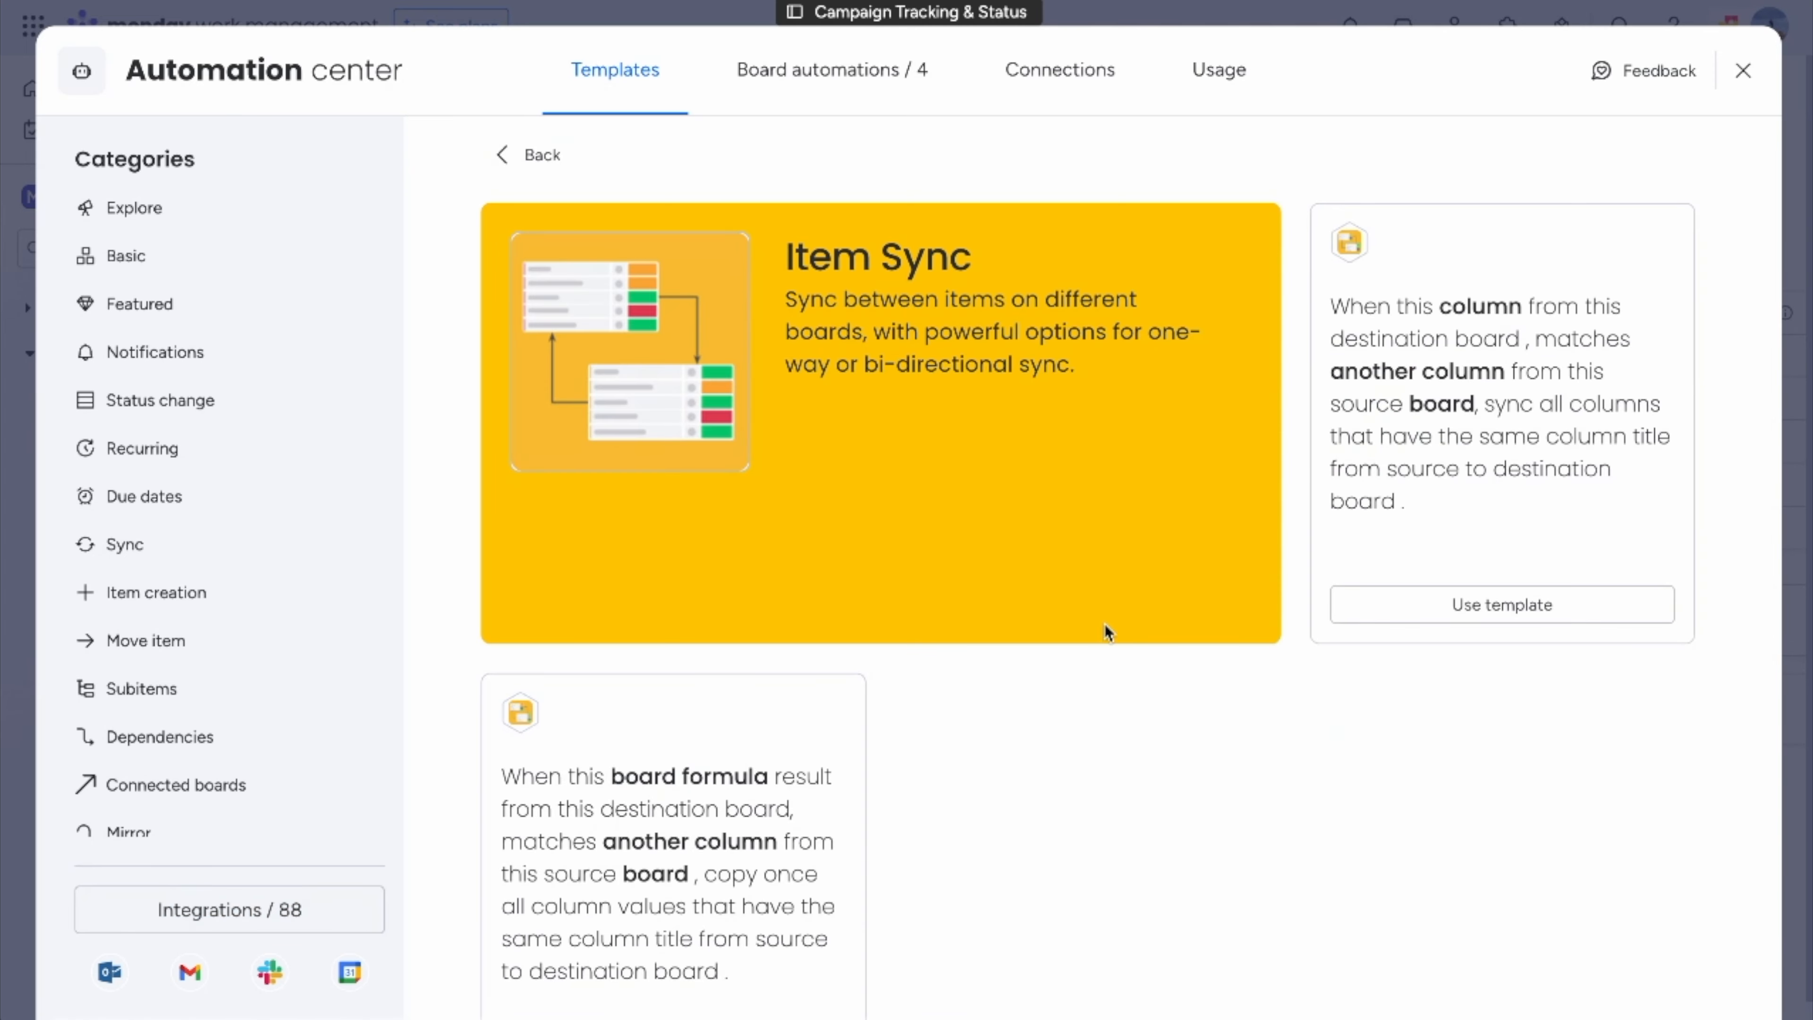
{"action": "left_click", "coordinate": [1487, 433]}
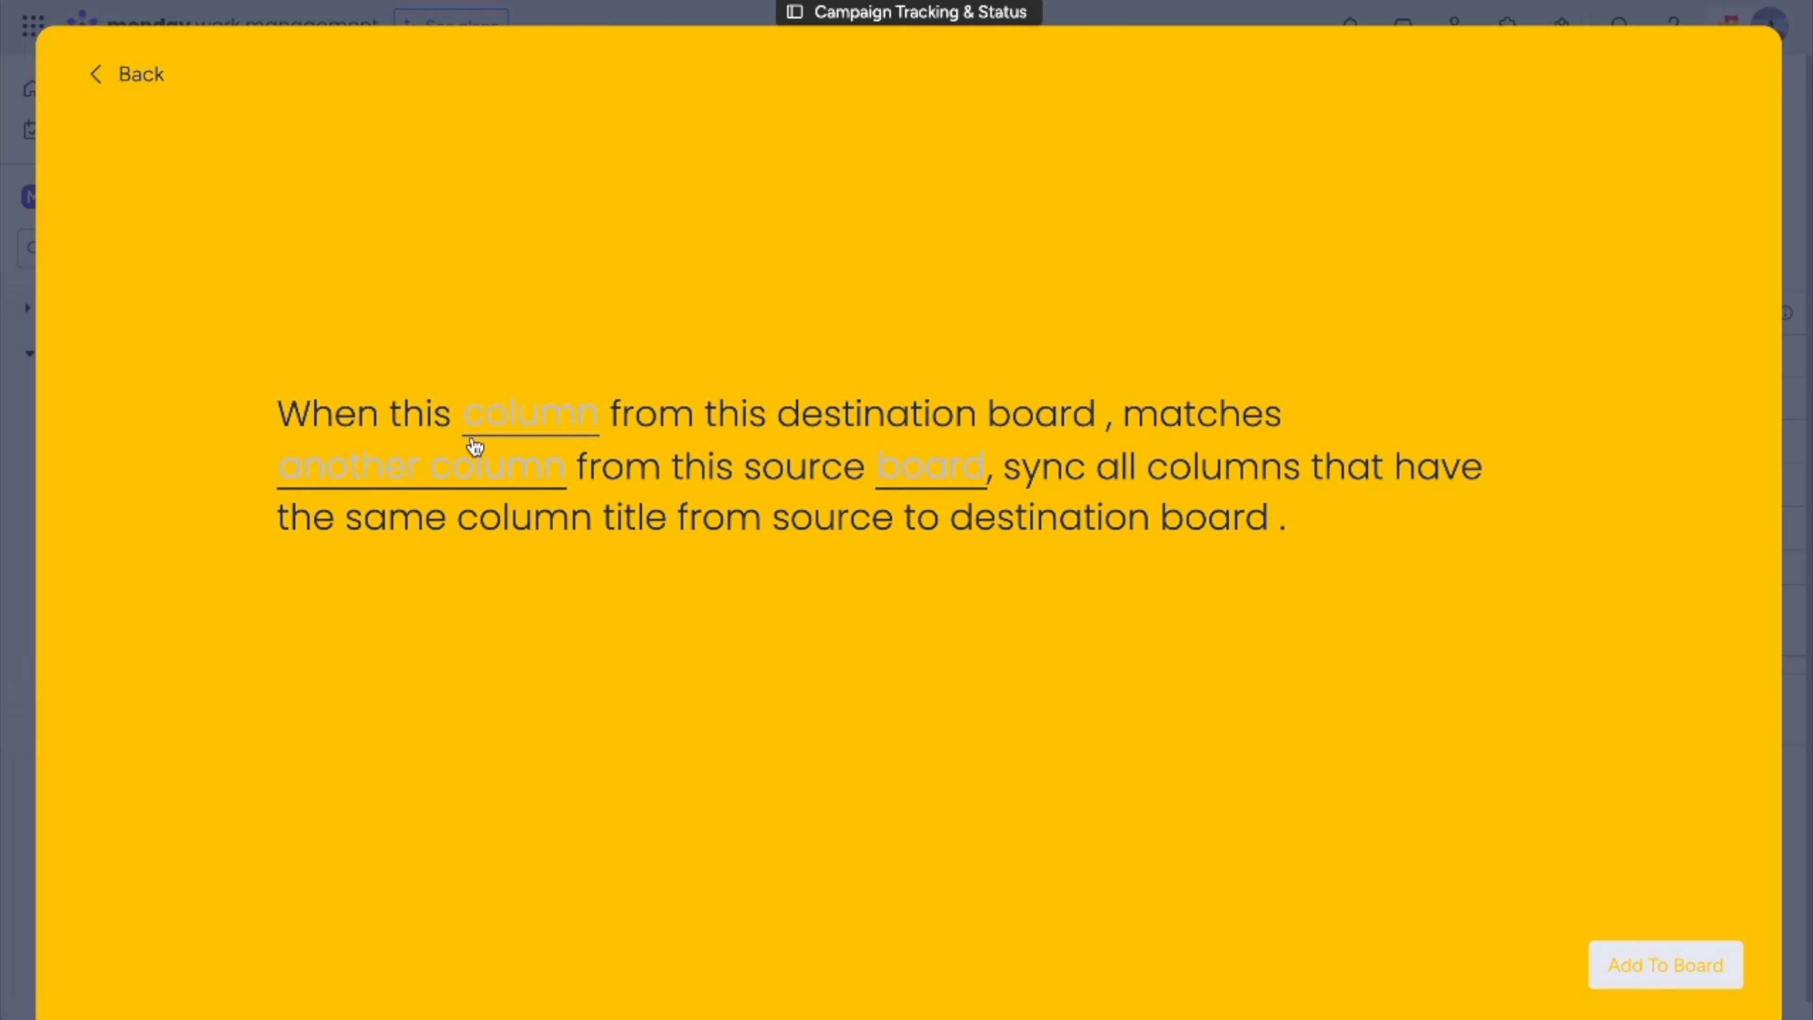
Set the destination board's matching column to Campaign ID and choose Copywriters Tasks as the source board
{"action": "left_click", "coordinate": [538, 429]}
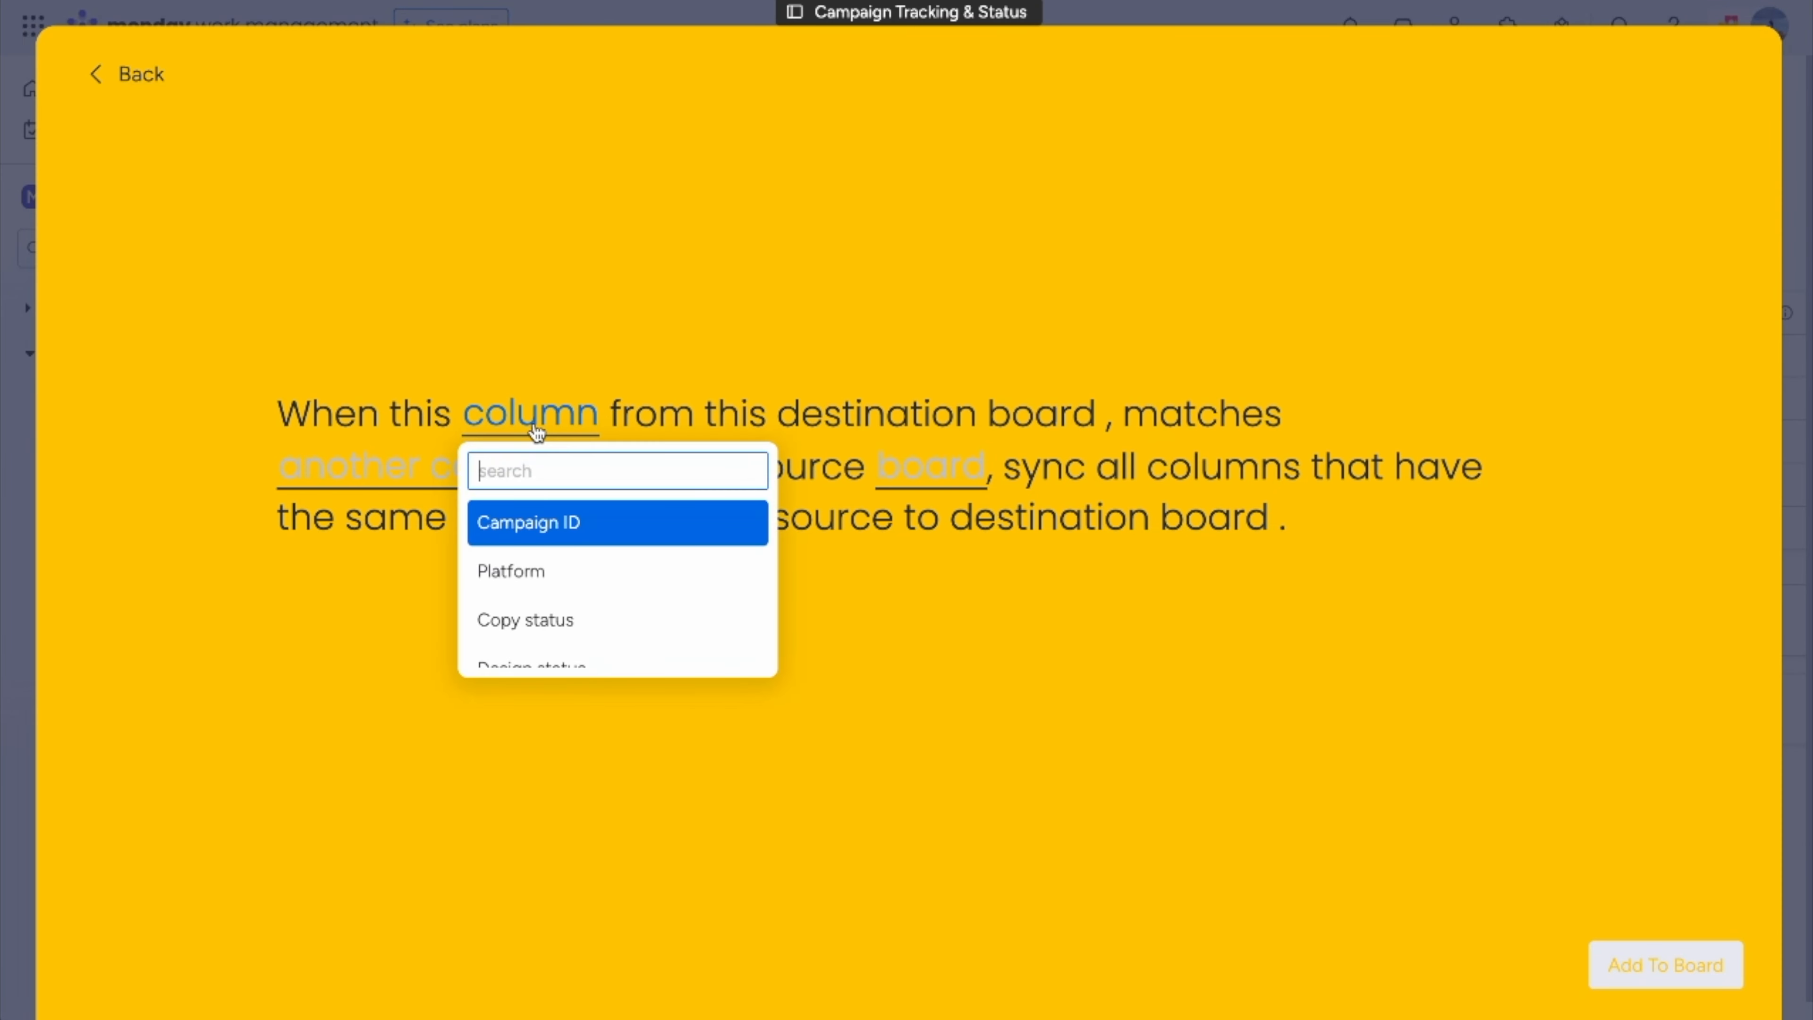
{"action": "left_click", "coordinate": [583, 527]}
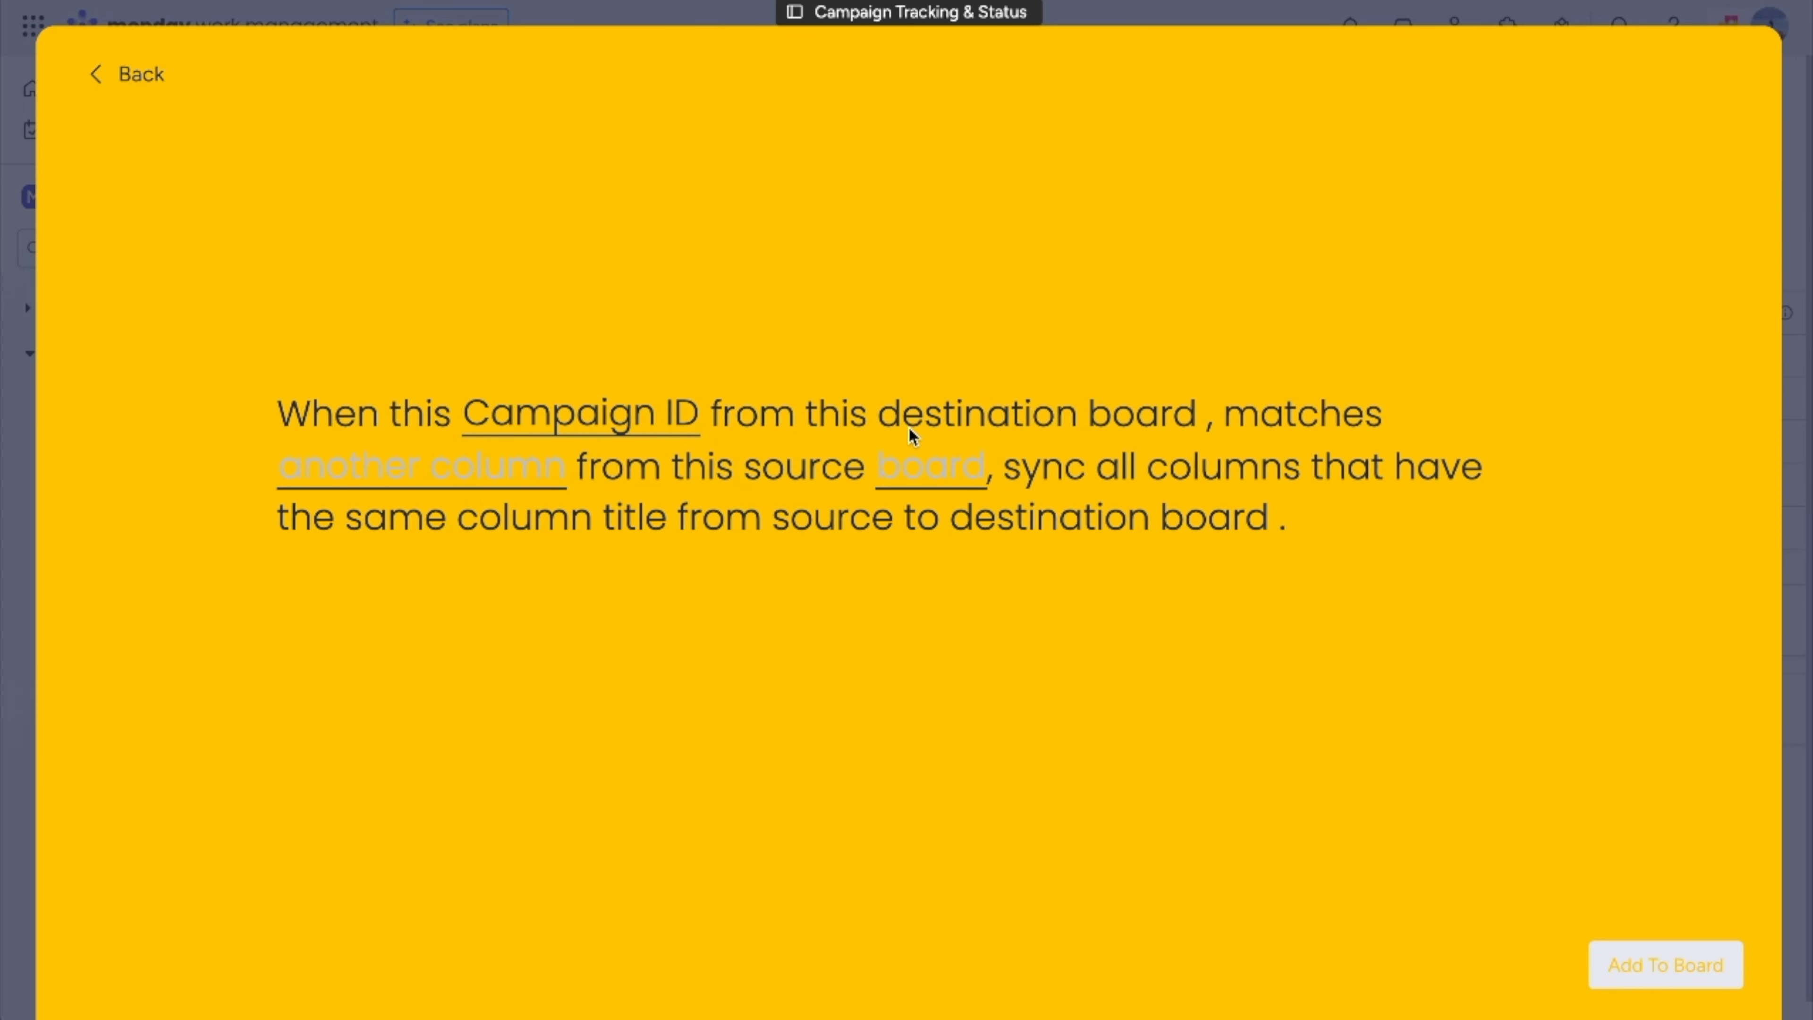
{"action": "left_click", "coordinate": [439, 490]}
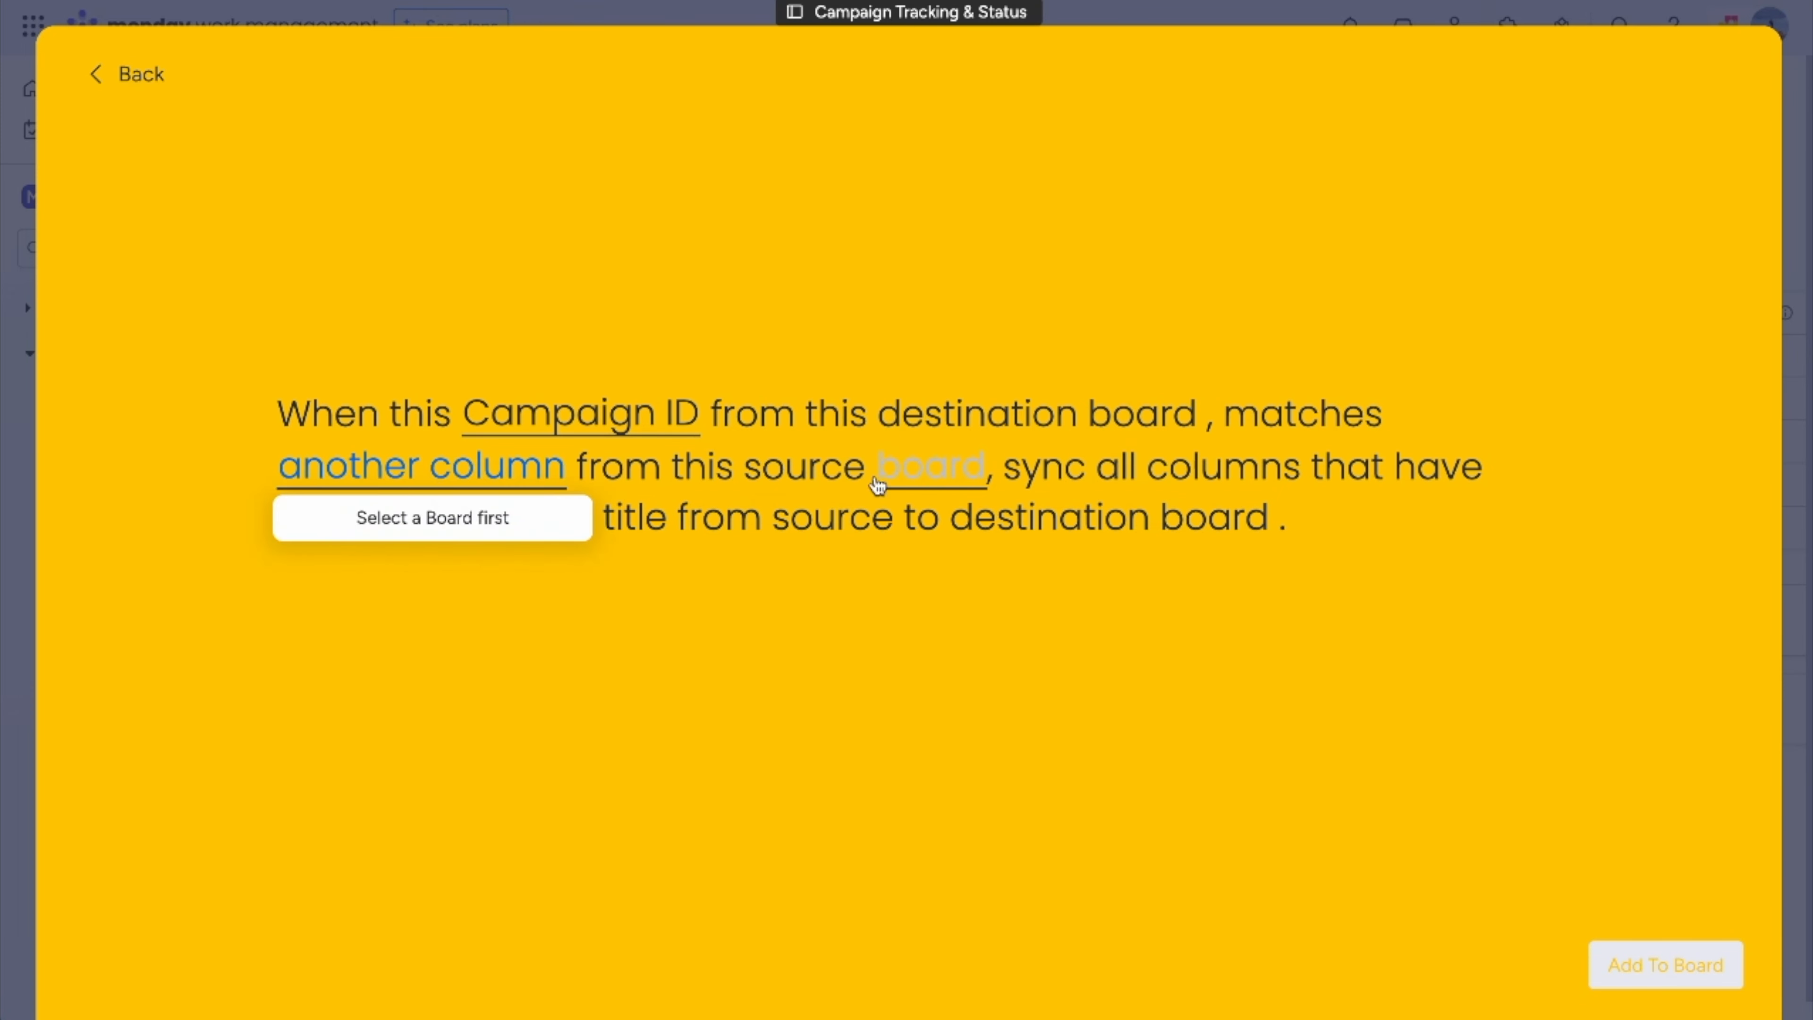
{"action": "left_click", "coordinate": [943, 484]}
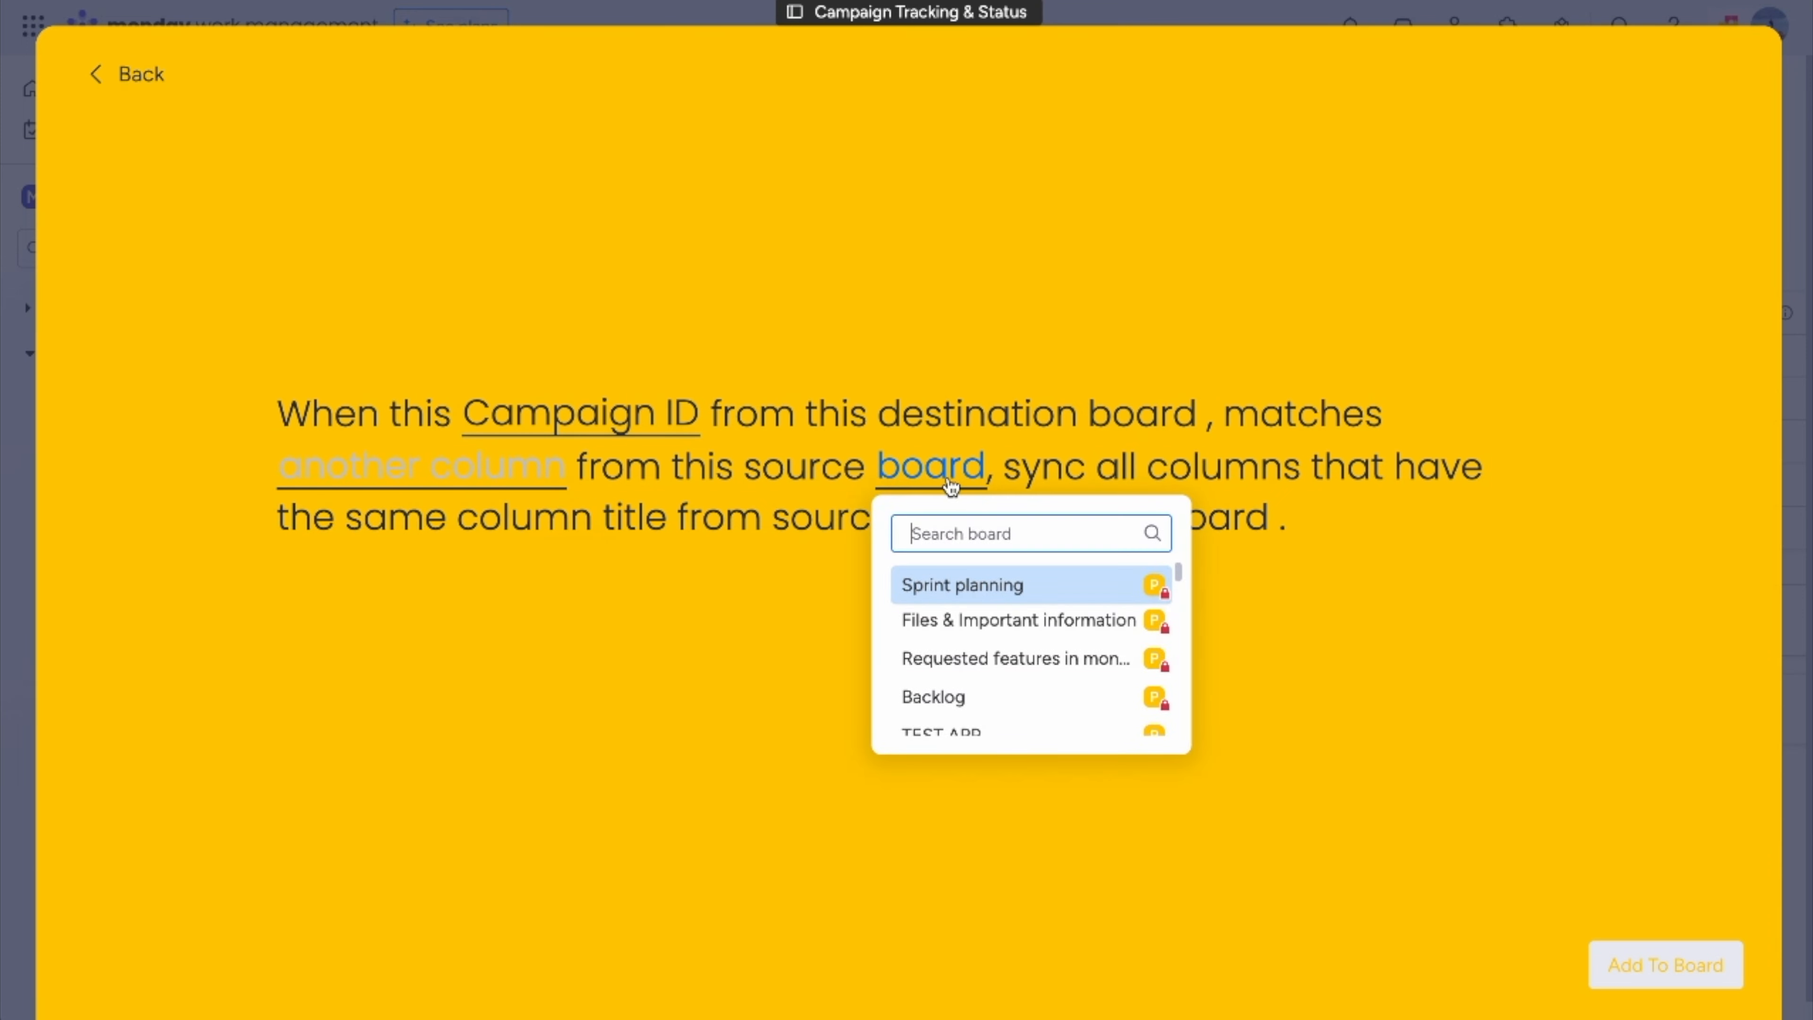
{"action": "type", "text": "task"}
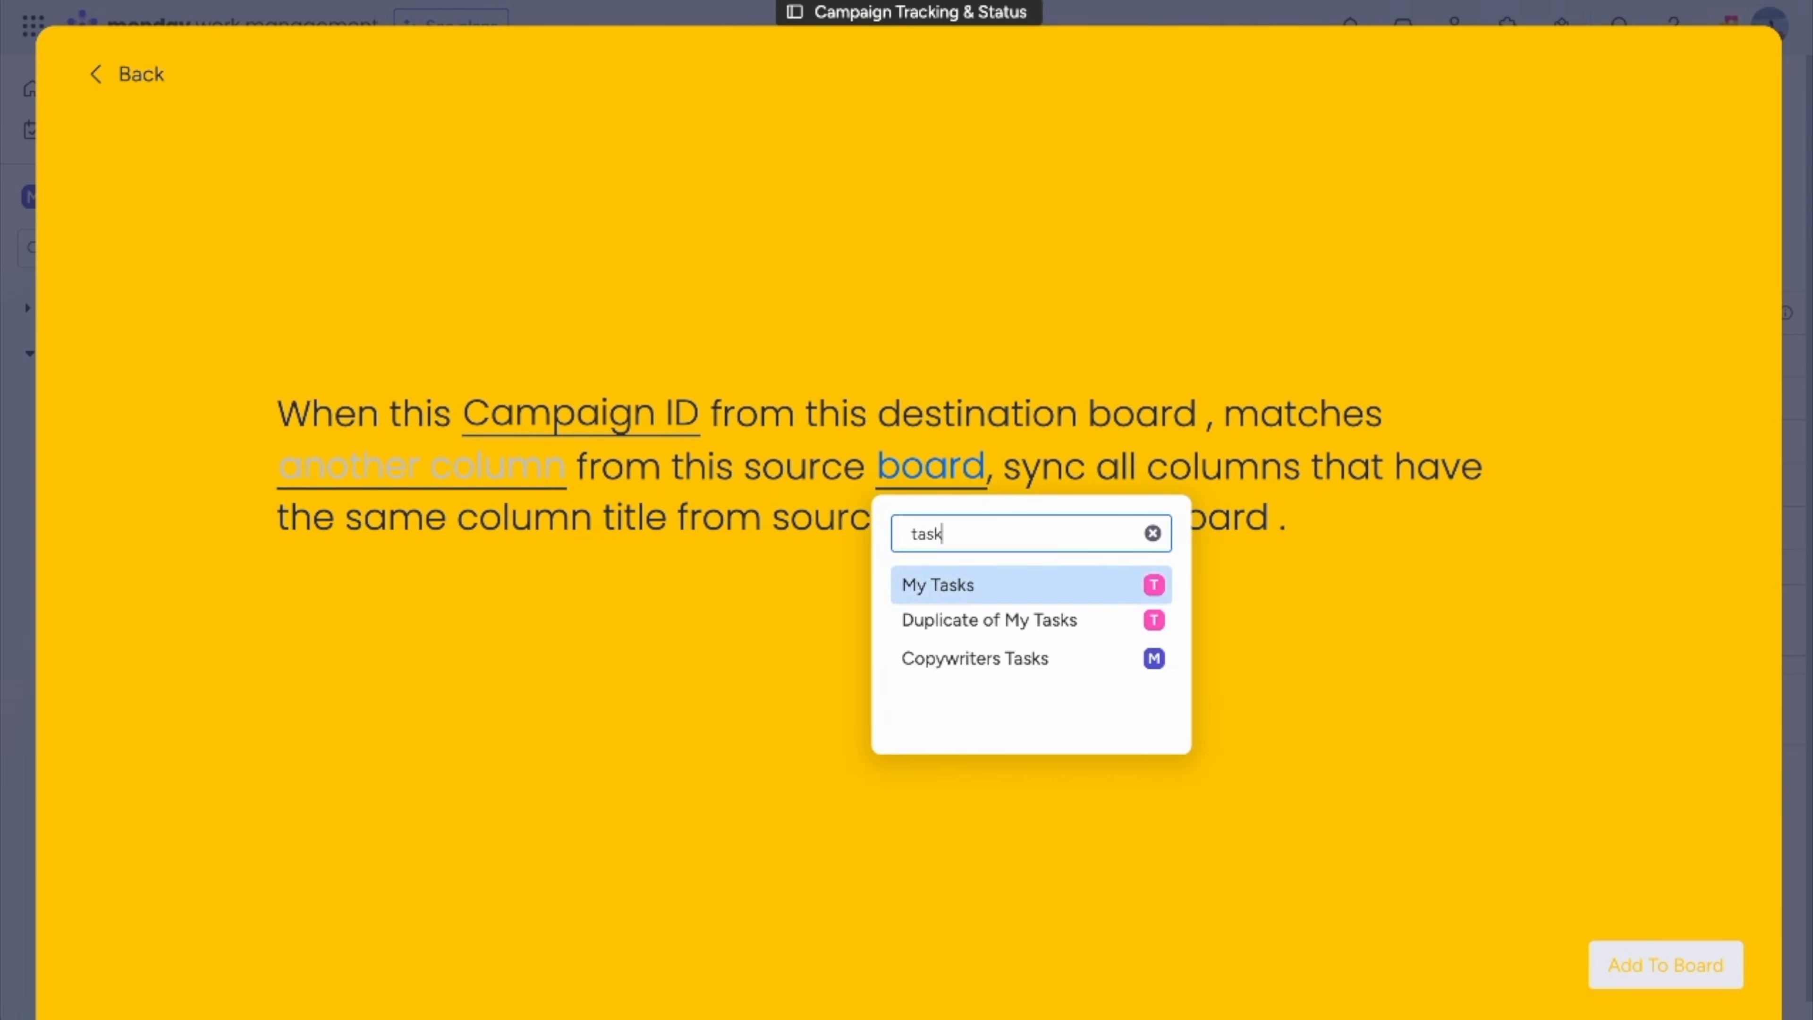
{"action": "left_click", "coordinate": [963, 659]}
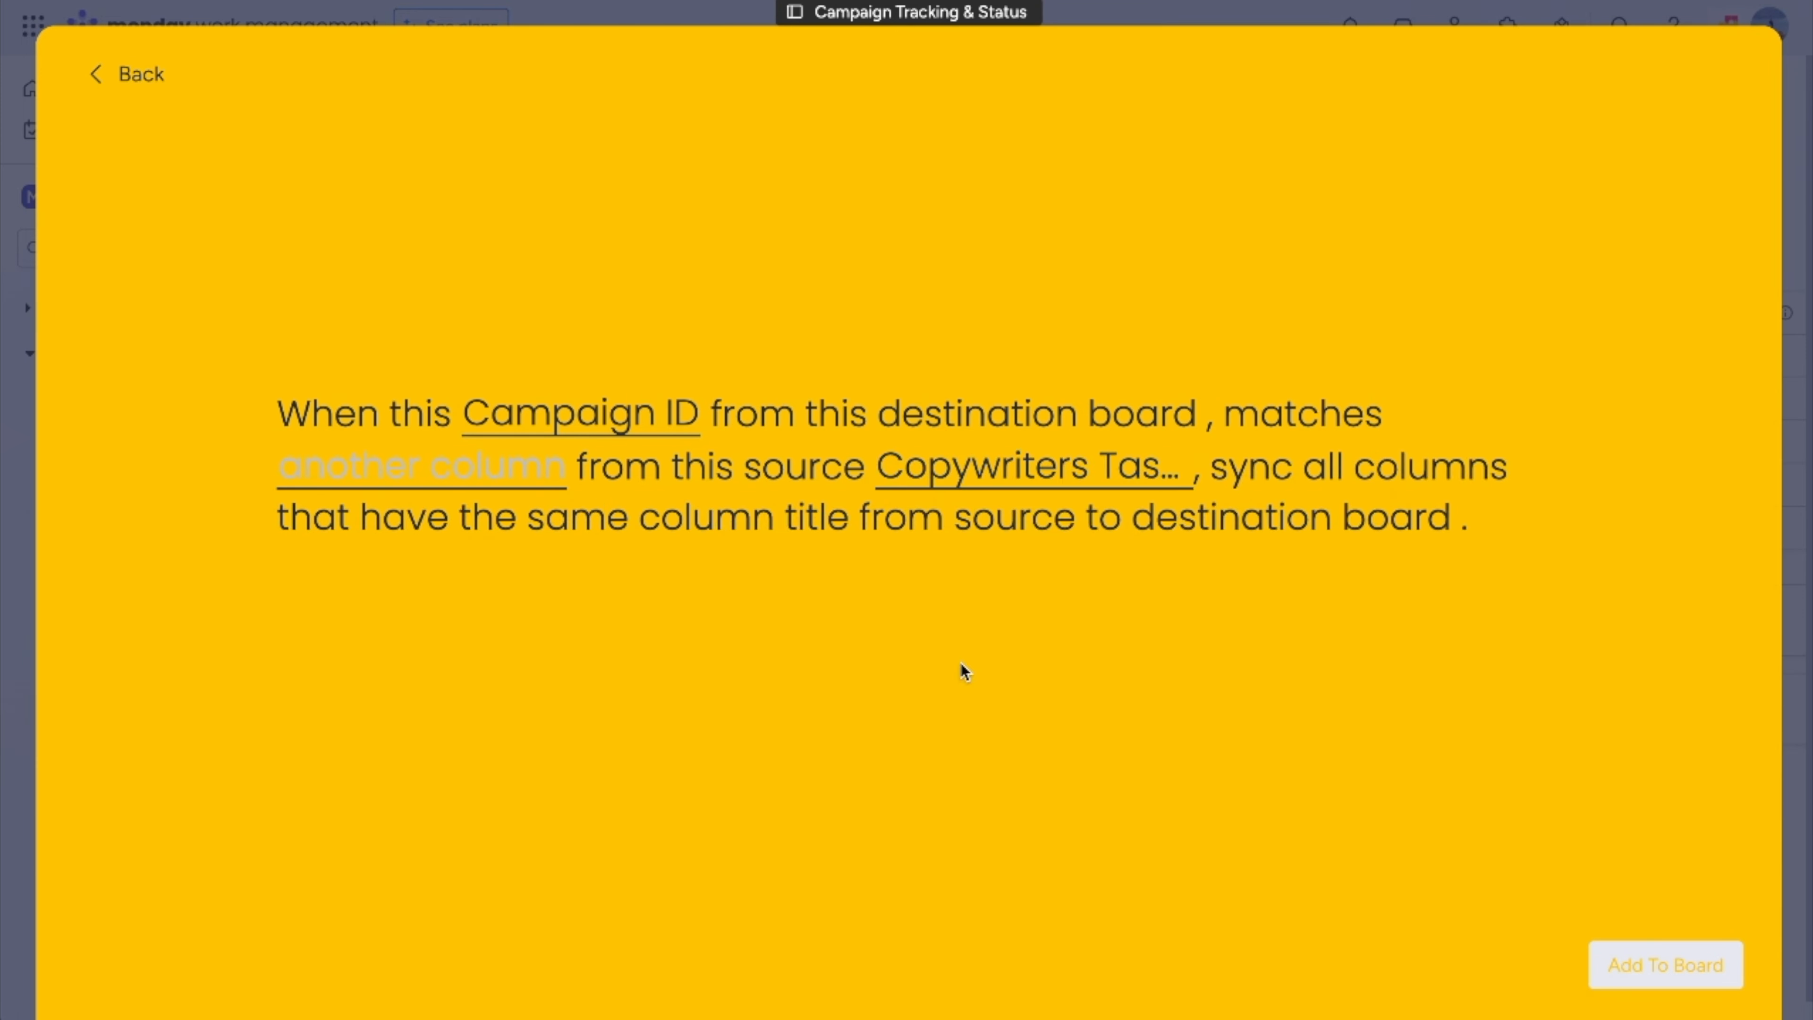
Match against the source board's Campaign ID column, add the automation to the board and return to the main table
{"action": "left_click", "coordinate": [373, 477]}
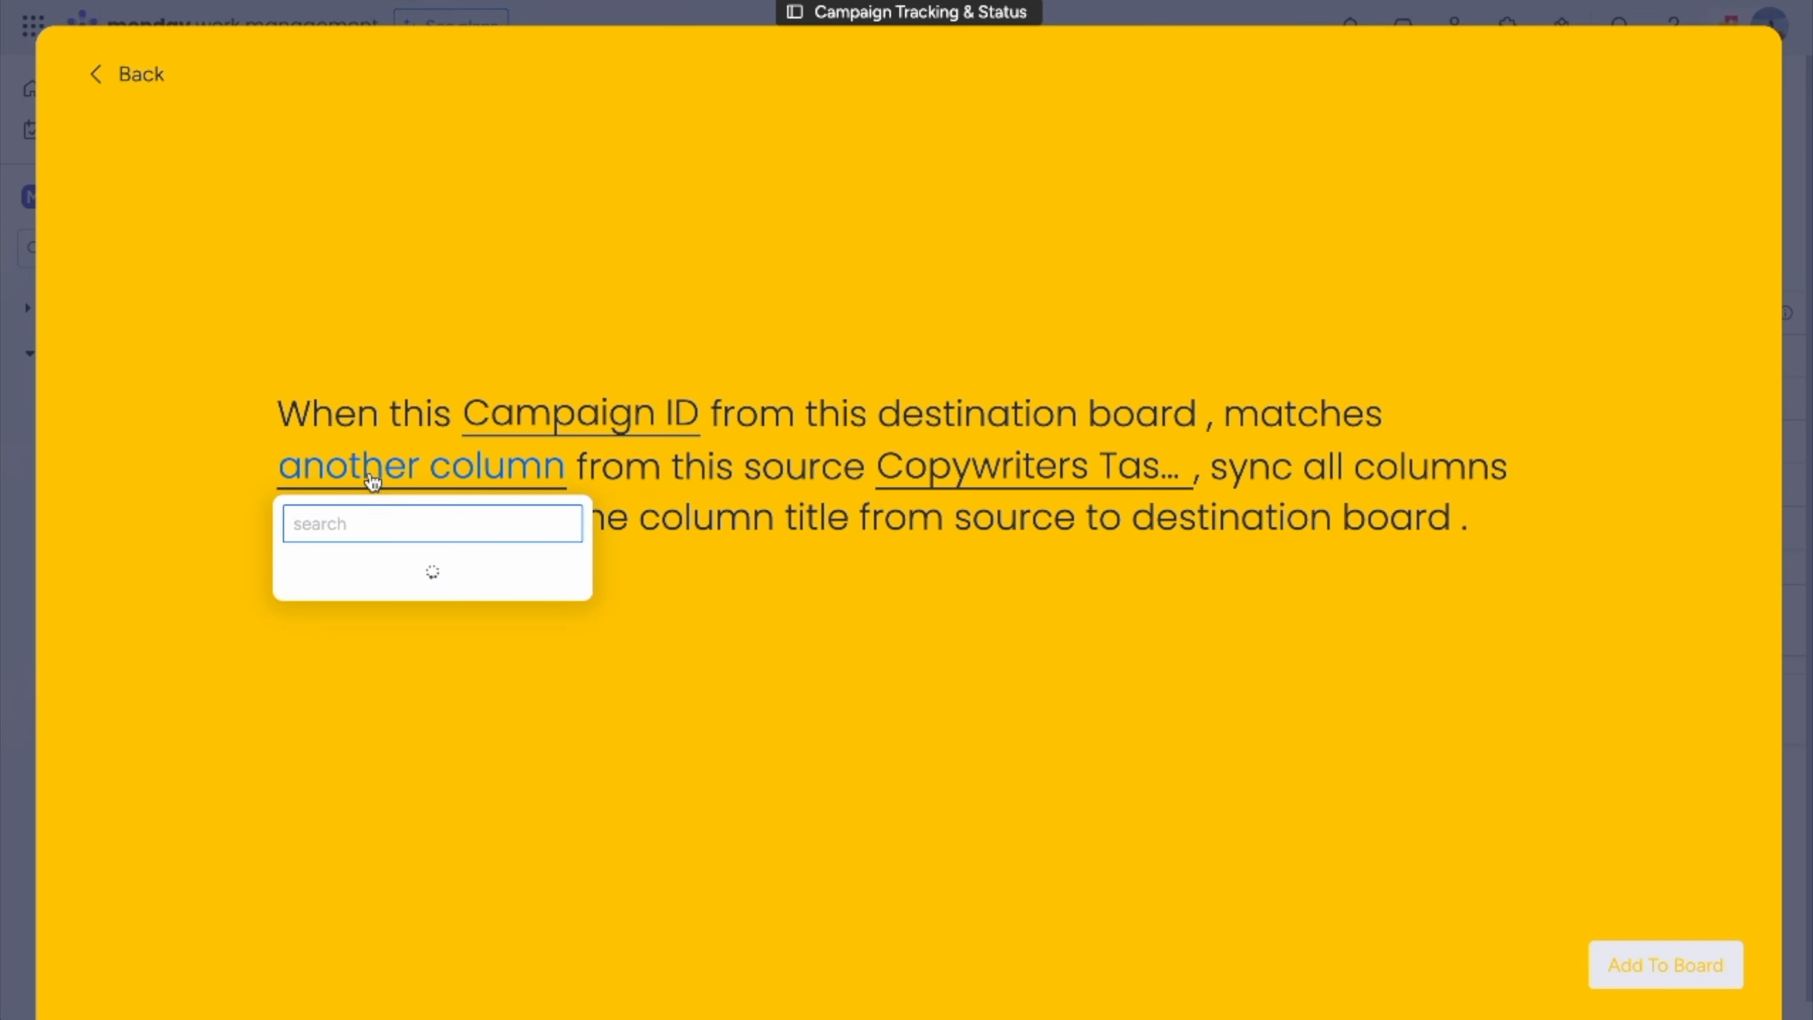
{"action": "left_click", "coordinate": [434, 577]}
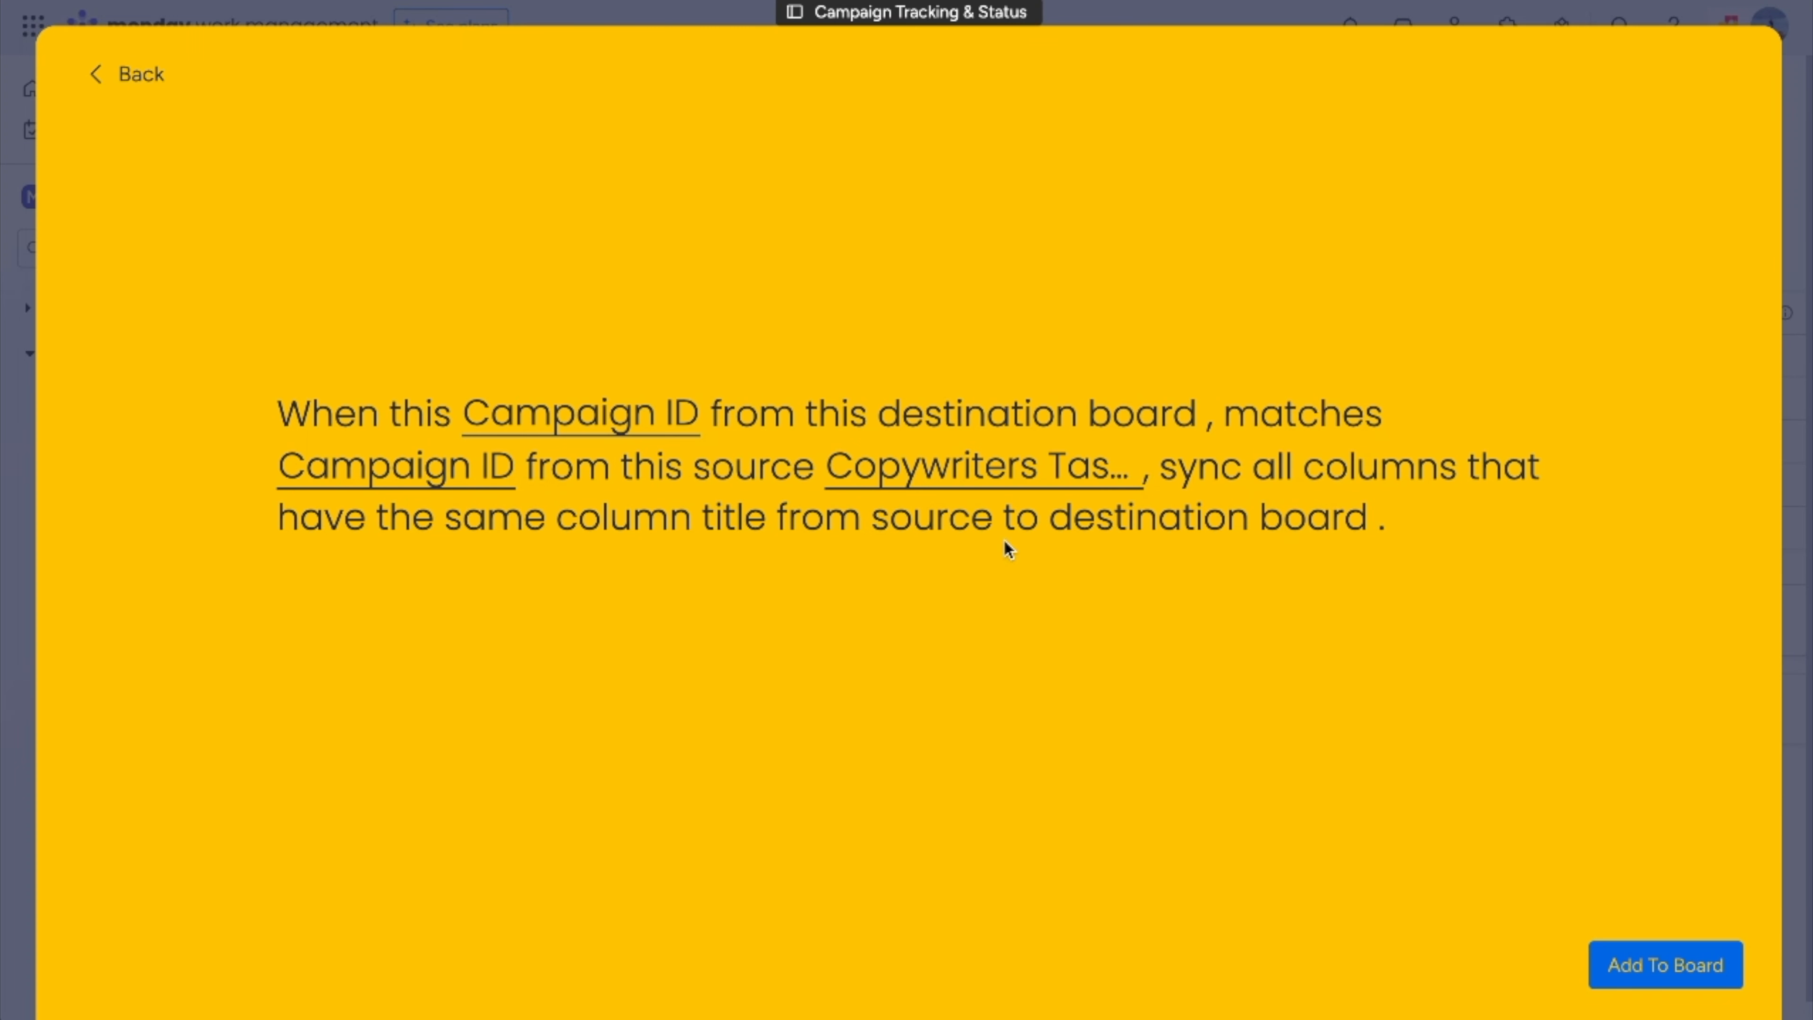
{"action": "left_click", "coordinate": [1632, 974]}
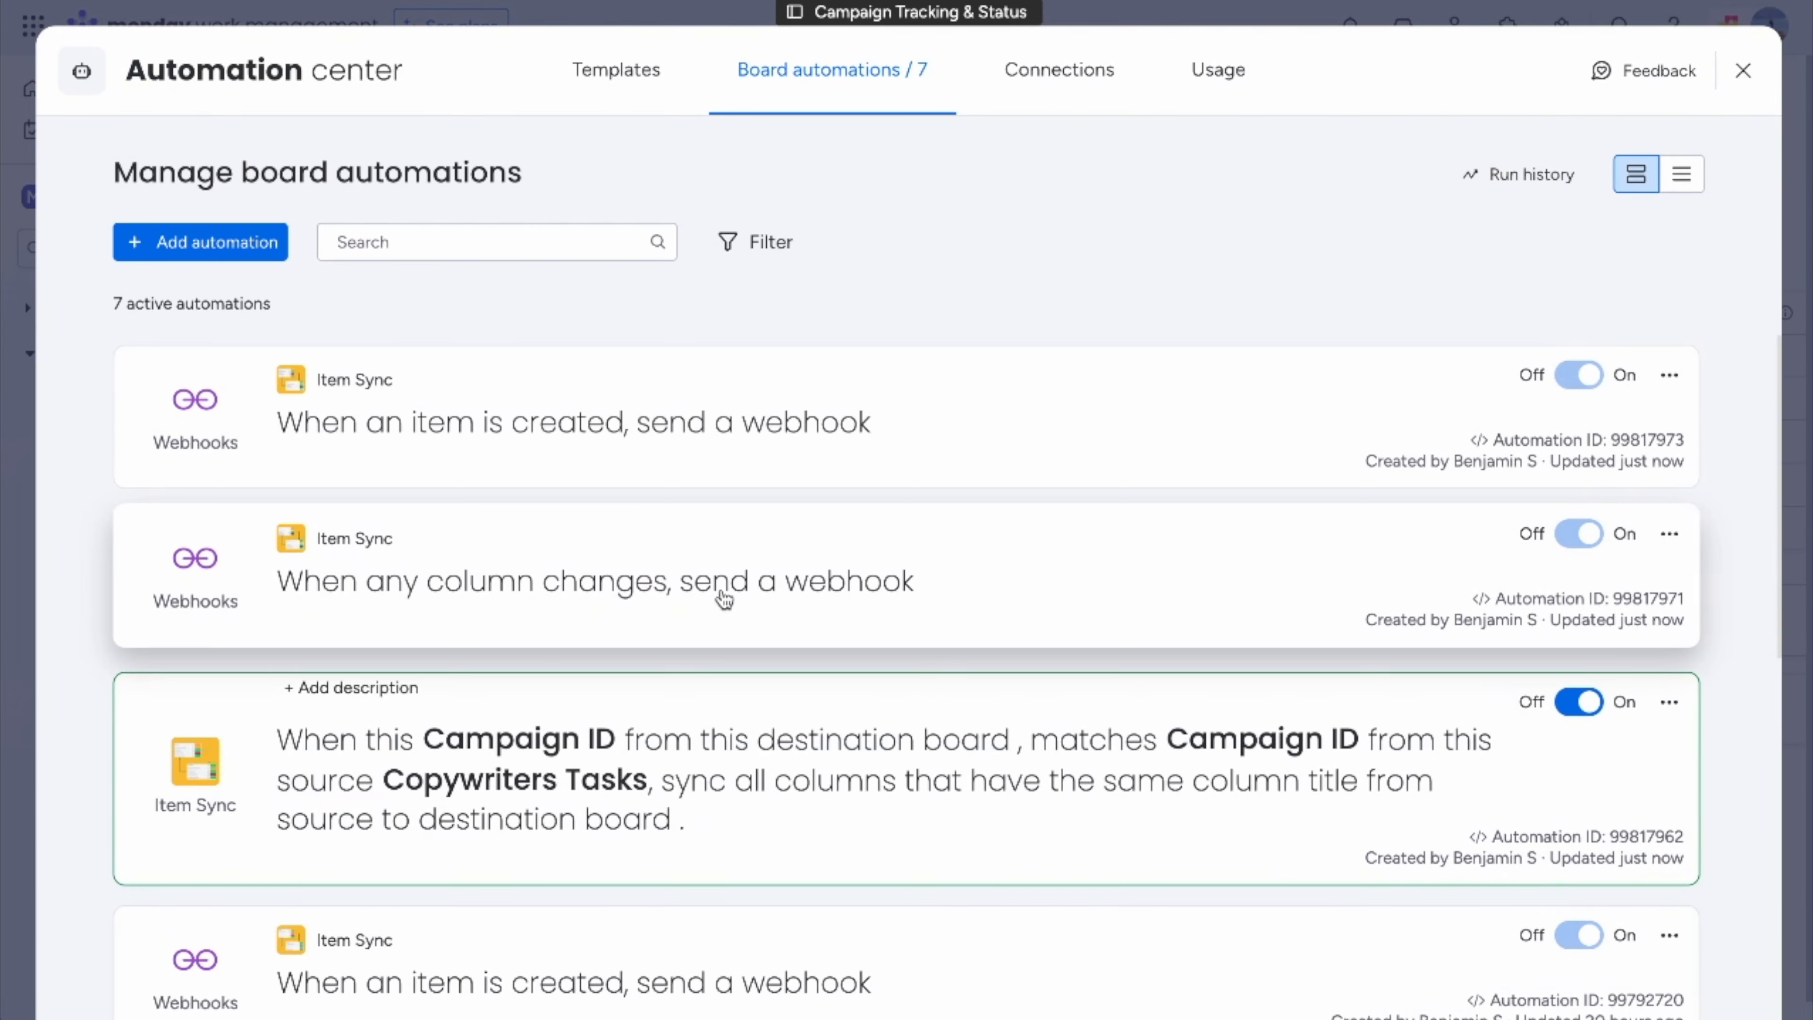
{"action": "left_click", "coordinate": [757, 22]}
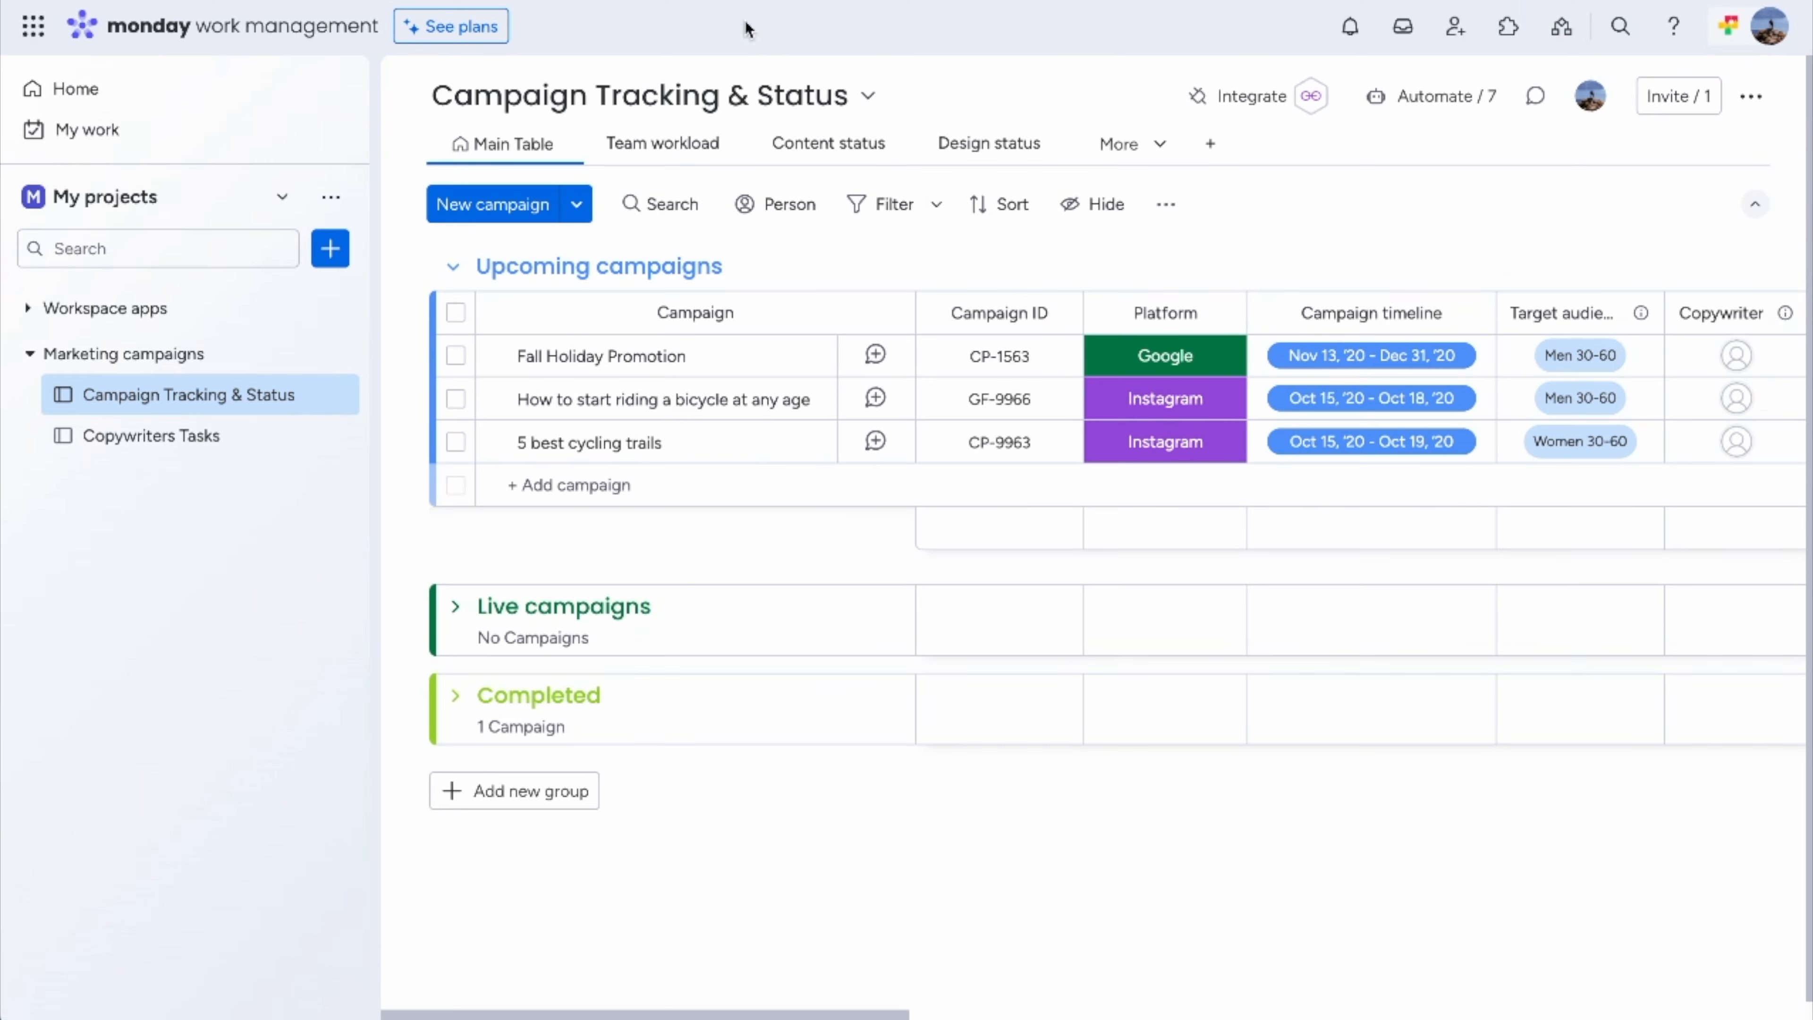
{"action": "left_click", "coordinate": [1163, 318]}
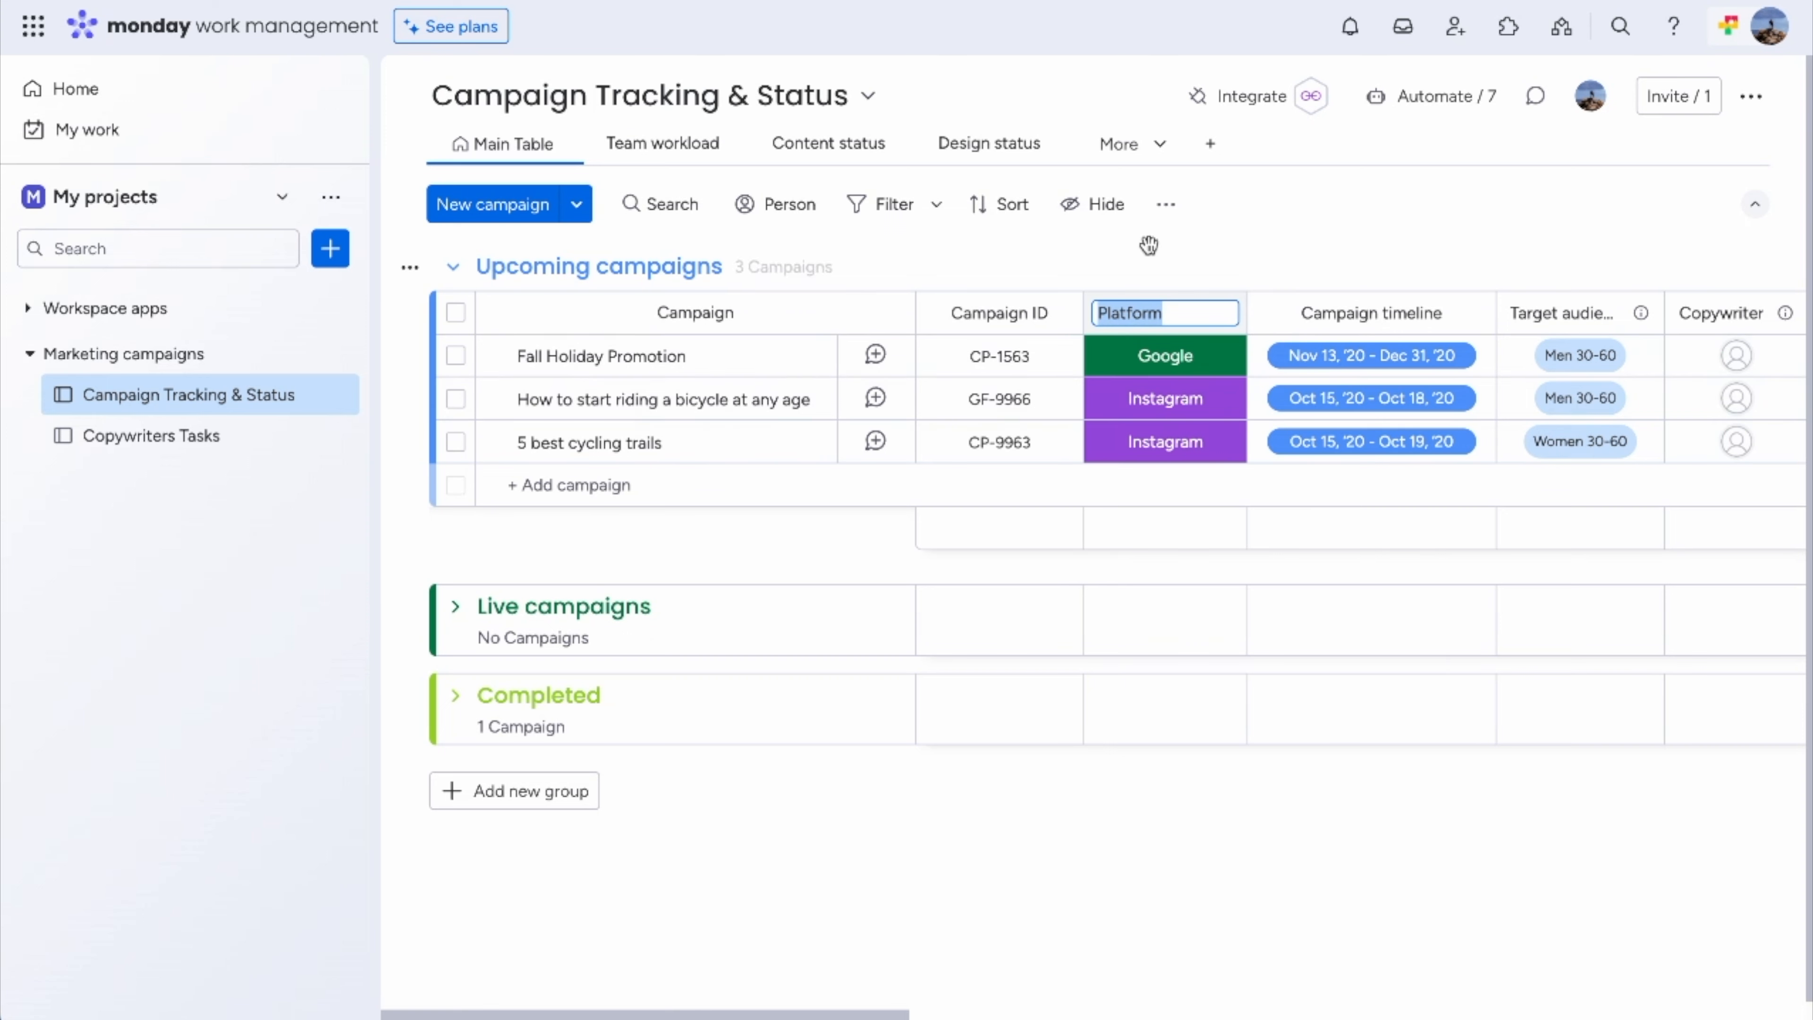
{"action": "left_click", "coordinate": [1162, 235]}
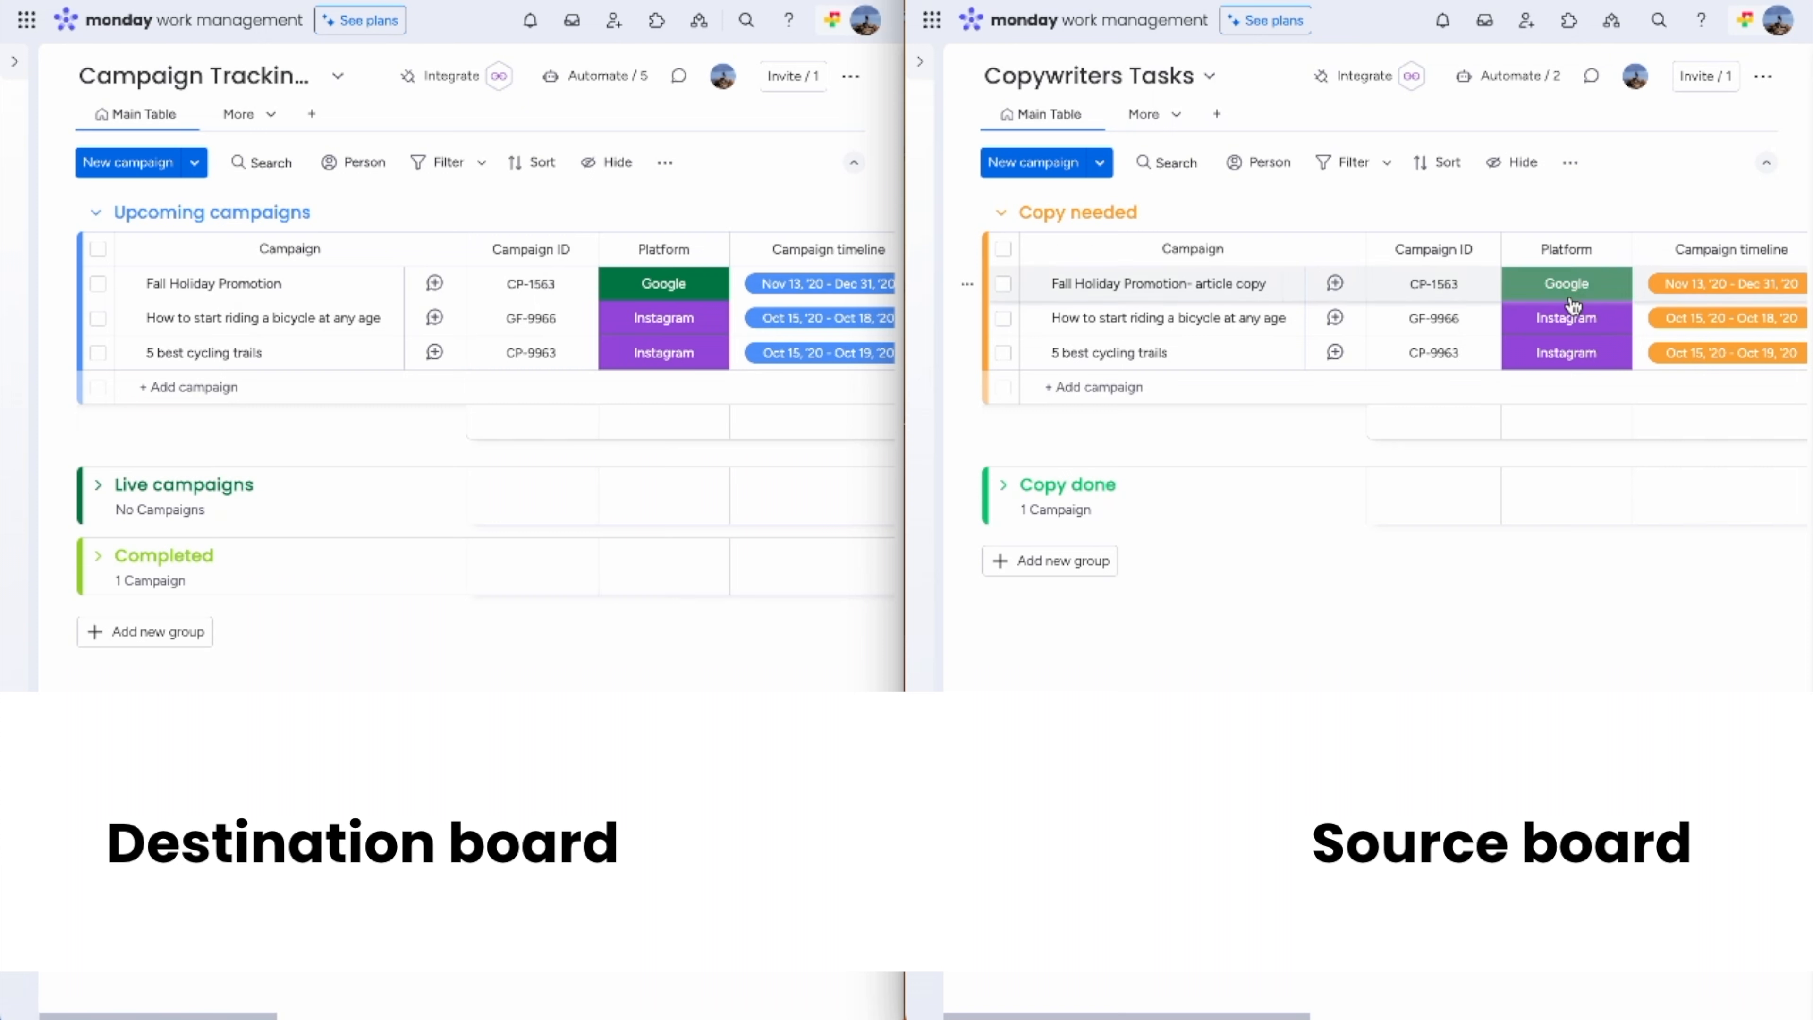
Change the Platform of "Fall Holiday Promotion- article copy" on the Copywriters Tasks board to Facebook
{"action": "left_click", "coordinate": [1574, 297]}
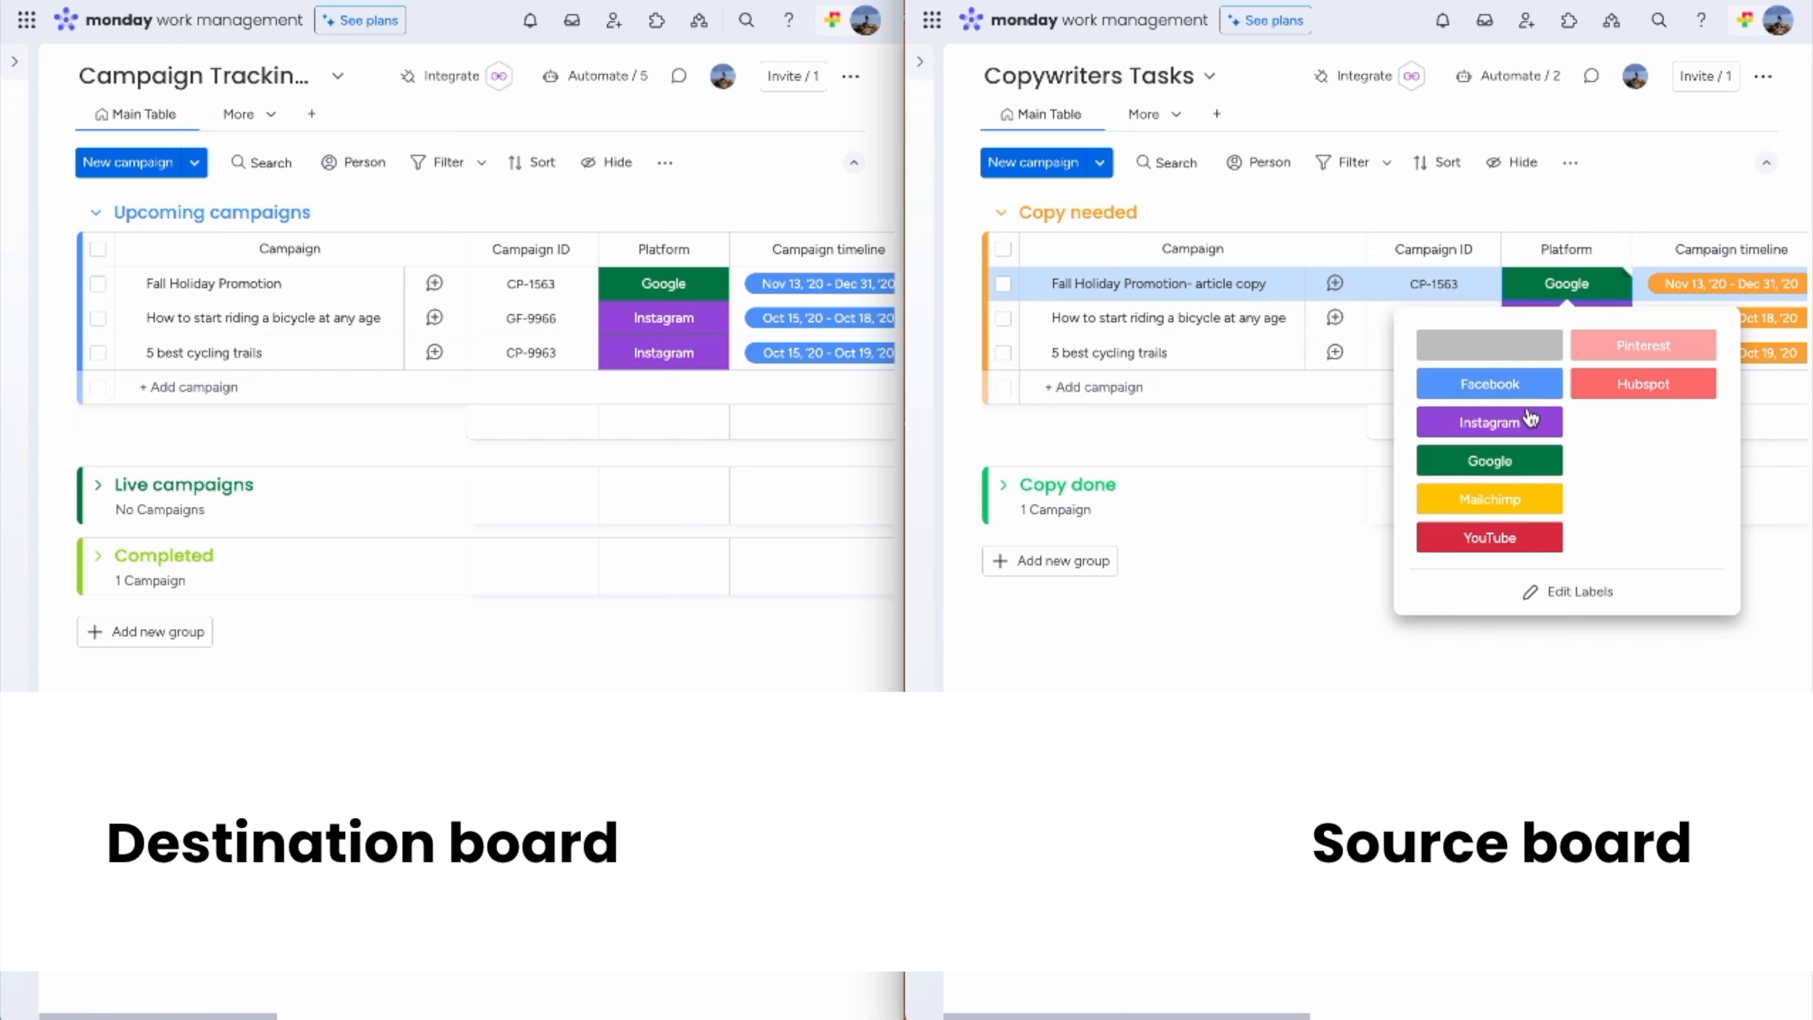
{"action": "left_click", "coordinate": [1492, 382]}
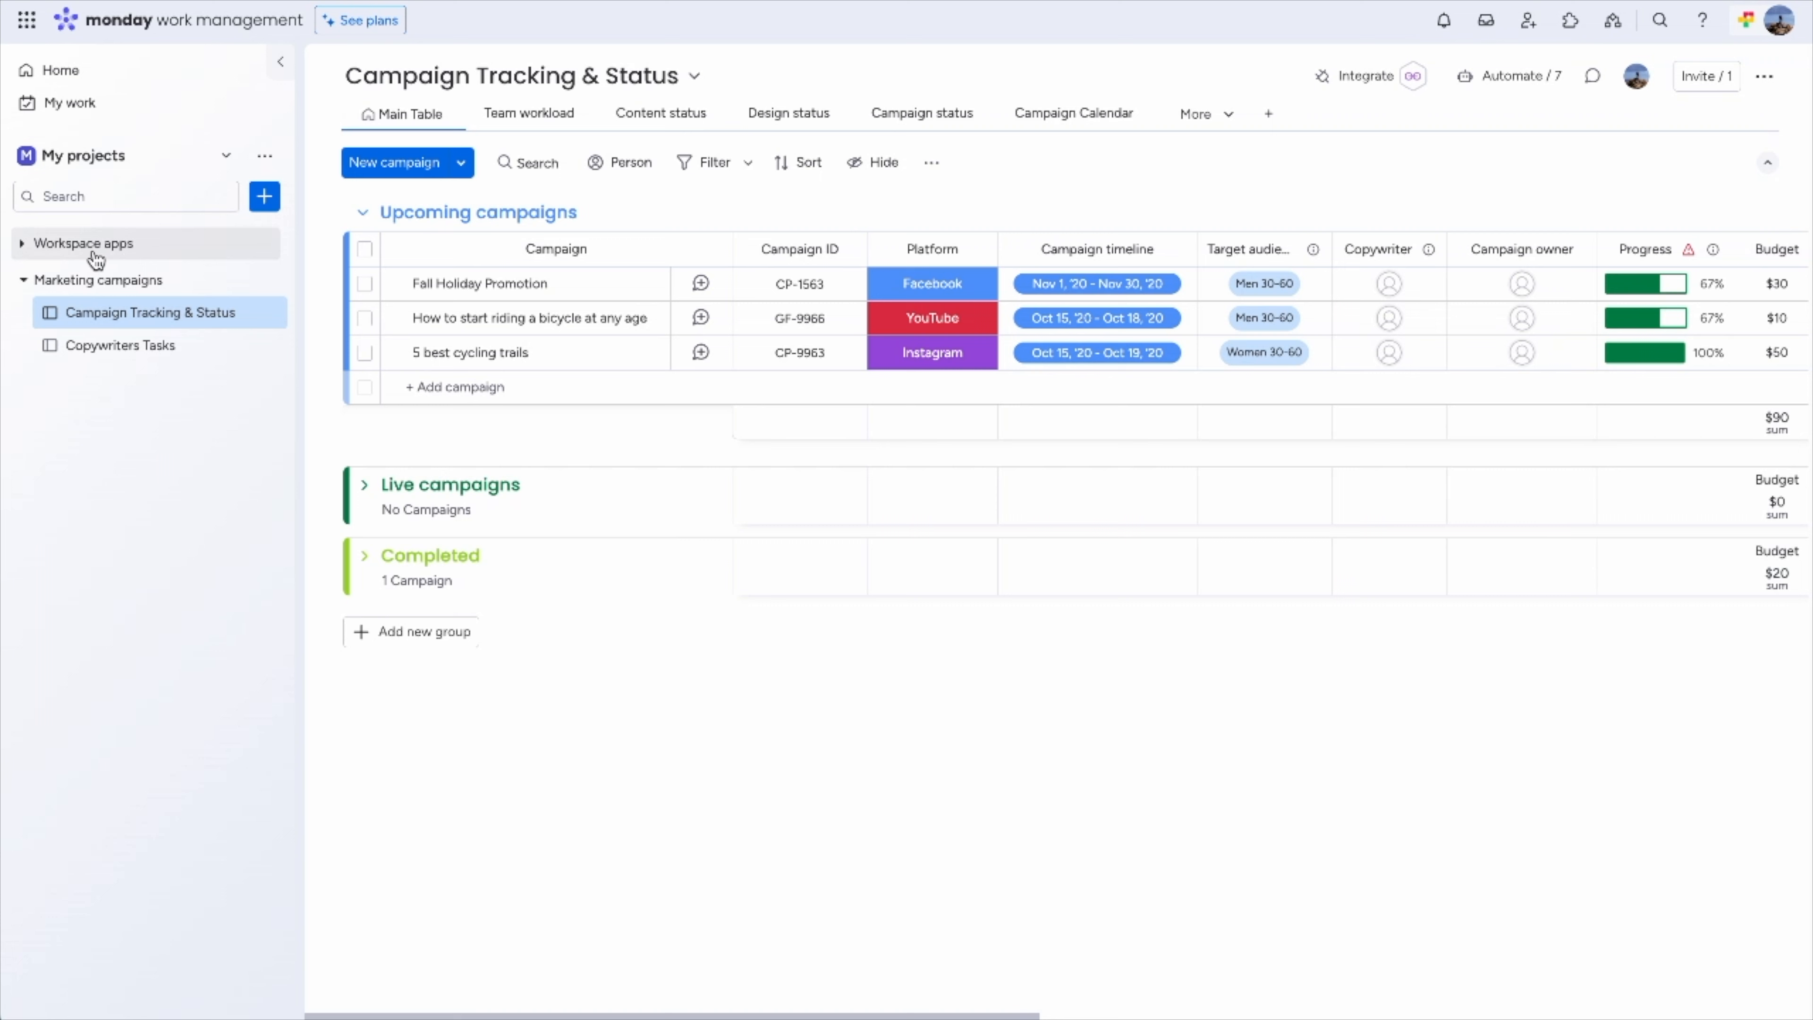
In the Item Sync workspace view, edit the sync between Copywriters Tasks and Campaign Tracking & Status, setting its direction to Two Way
{"action": "left_click", "coordinate": [161, 256]}
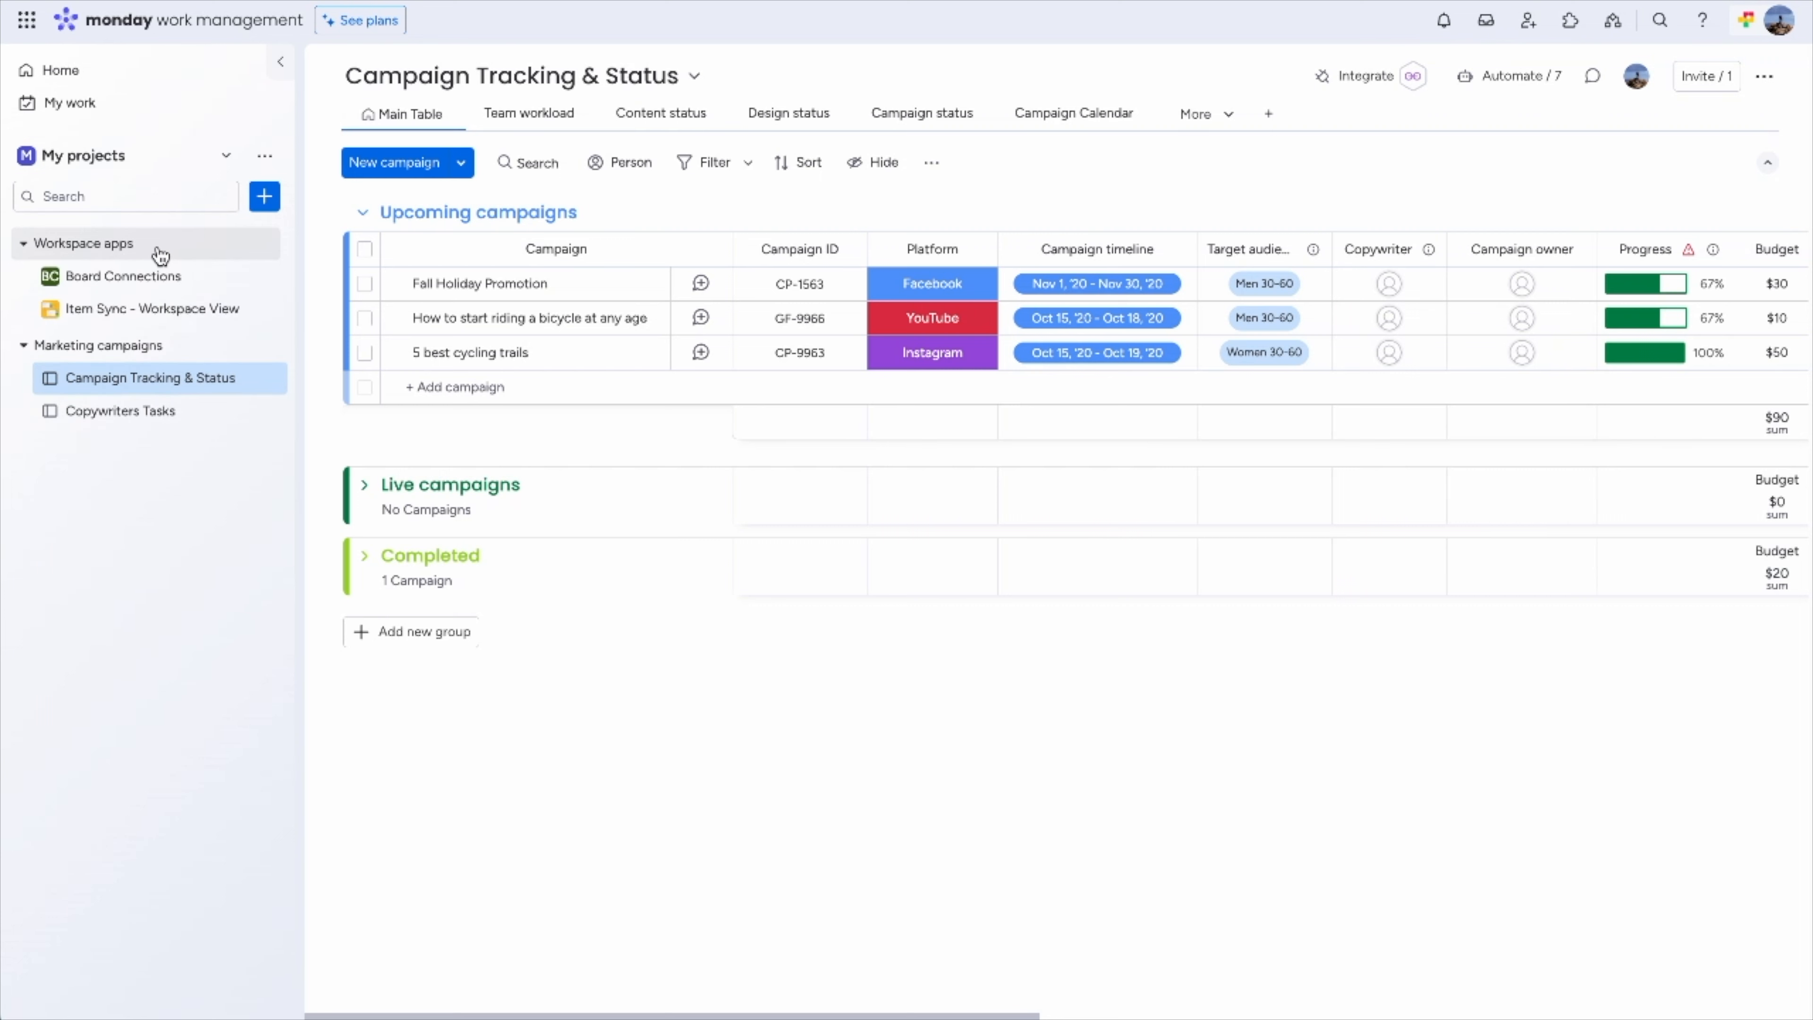
{"action": "left_click", "coordinate": [91, 321]}
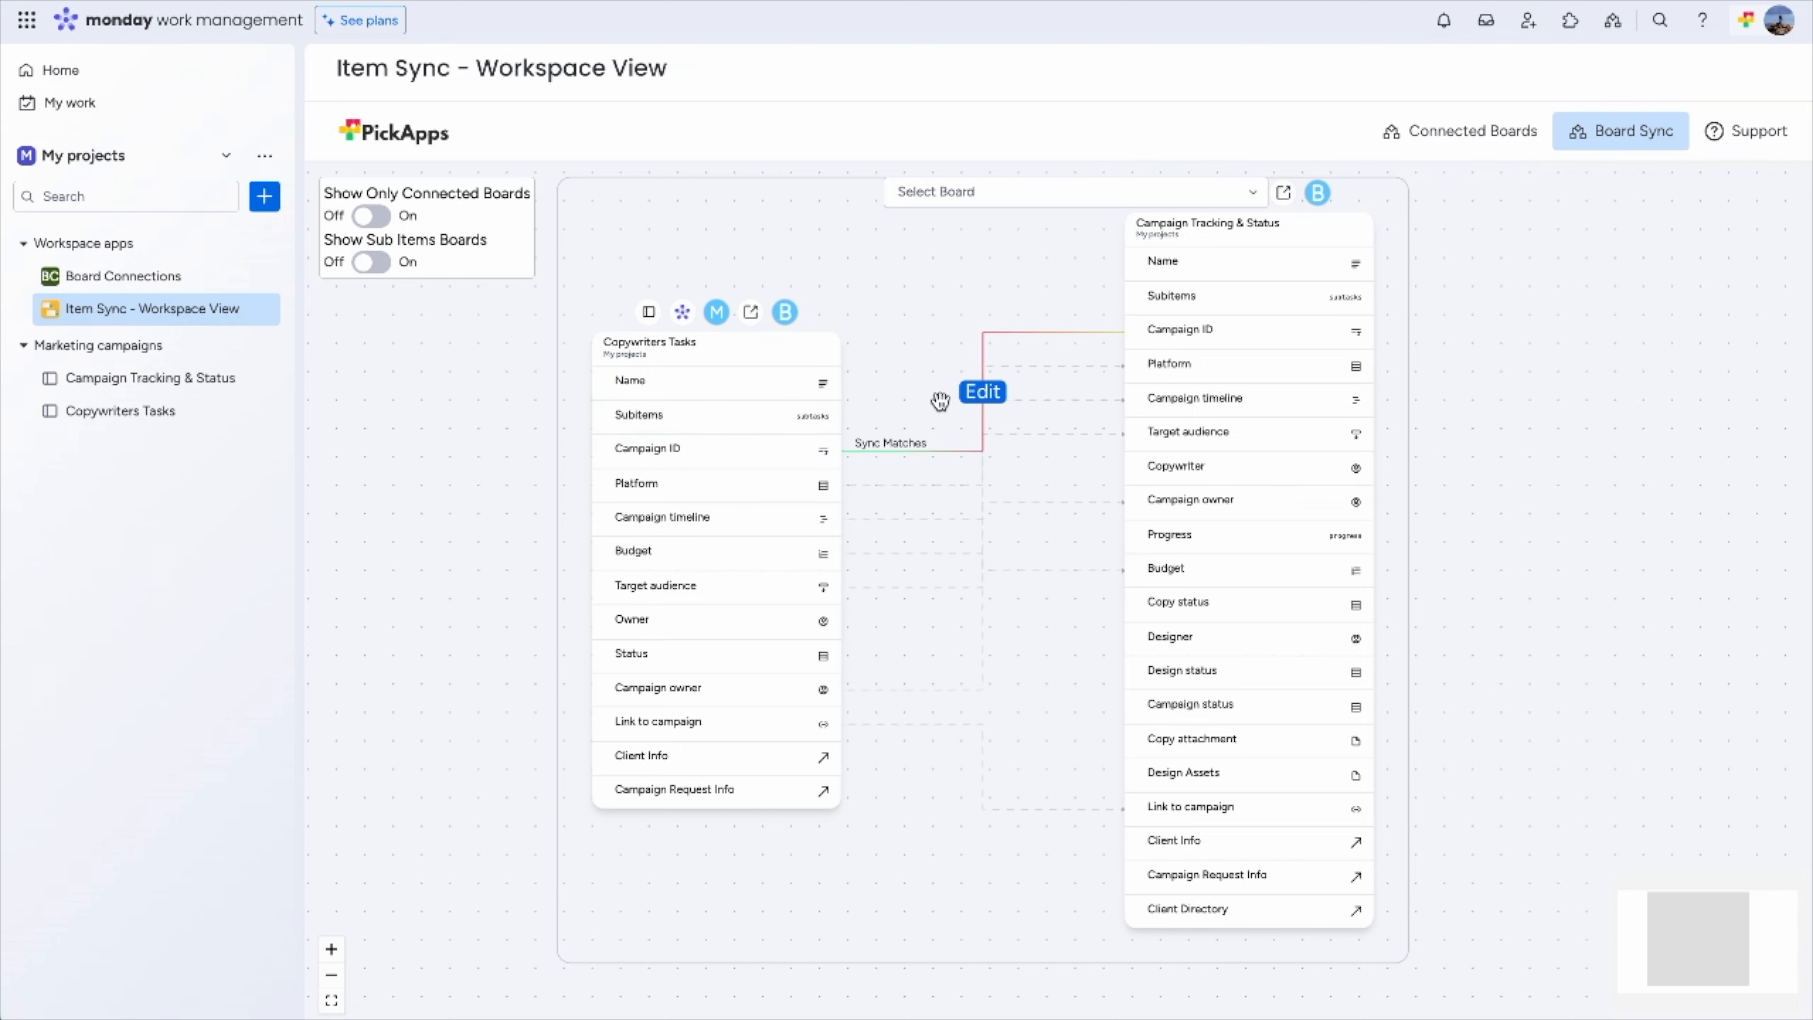
{"action": "left_click", "coordinate": [986, 400]}
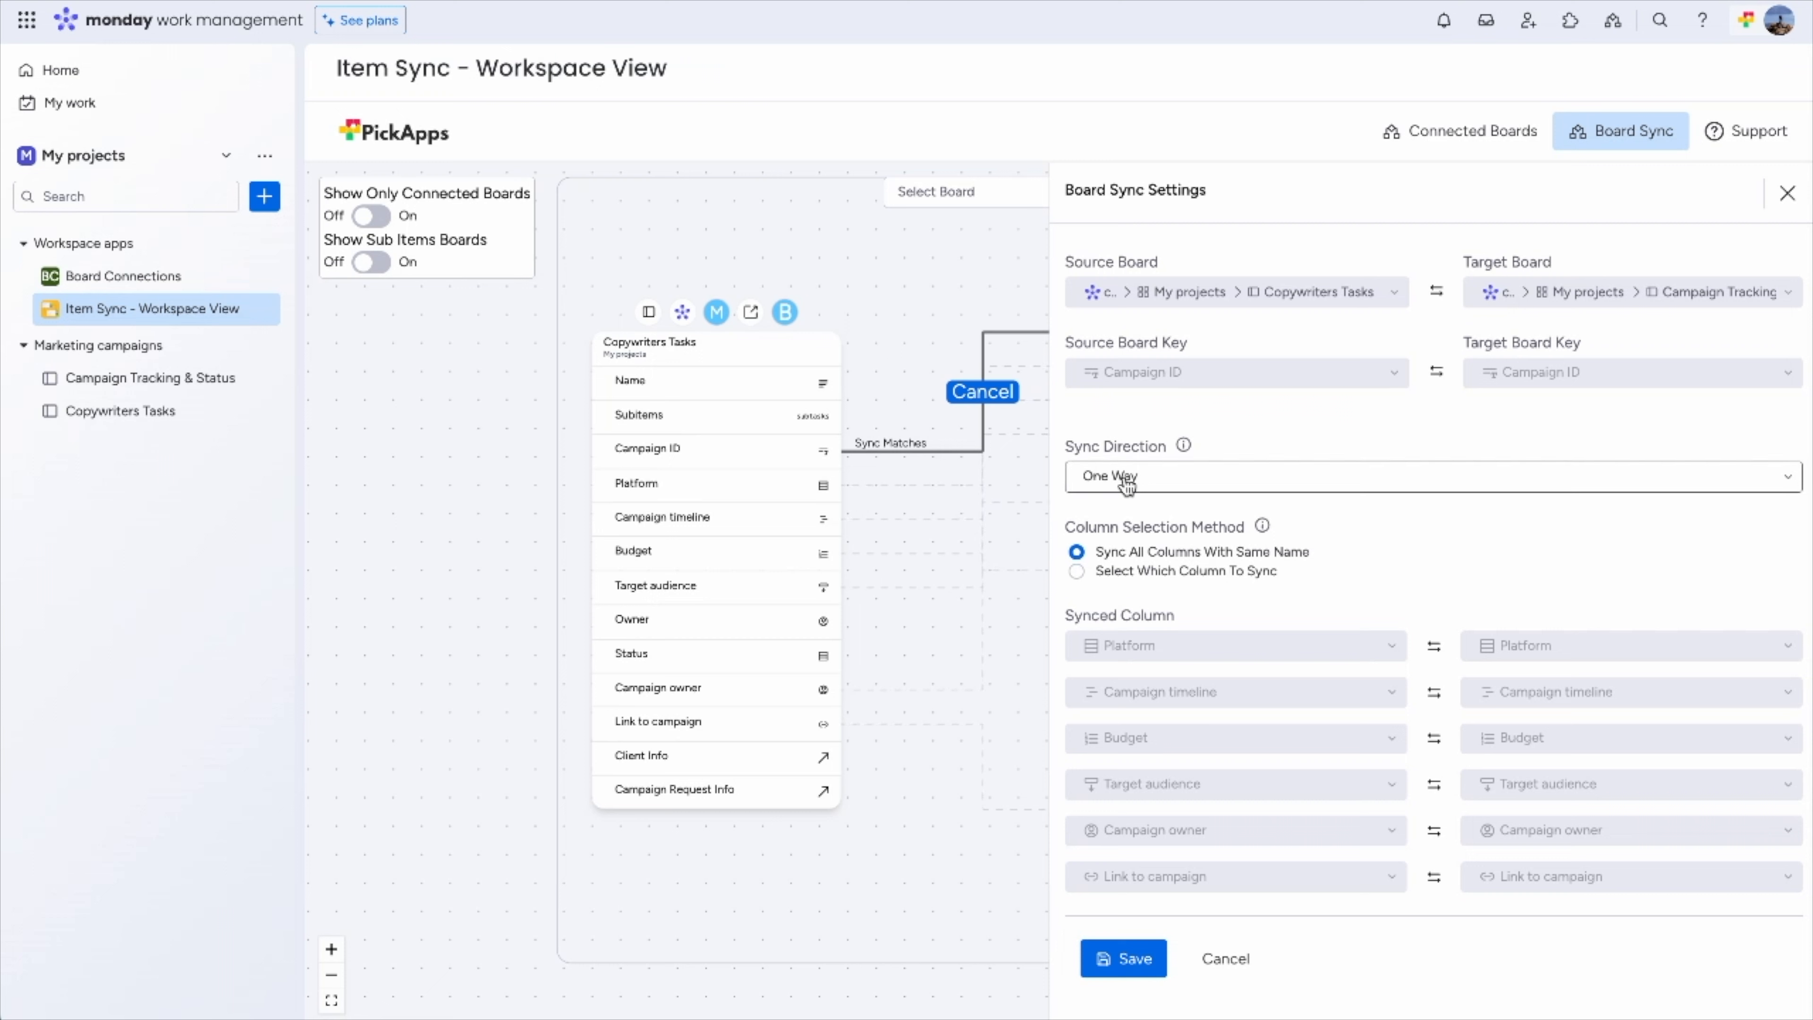
{"action": "left_click", "coordinate": [1166, 487]}
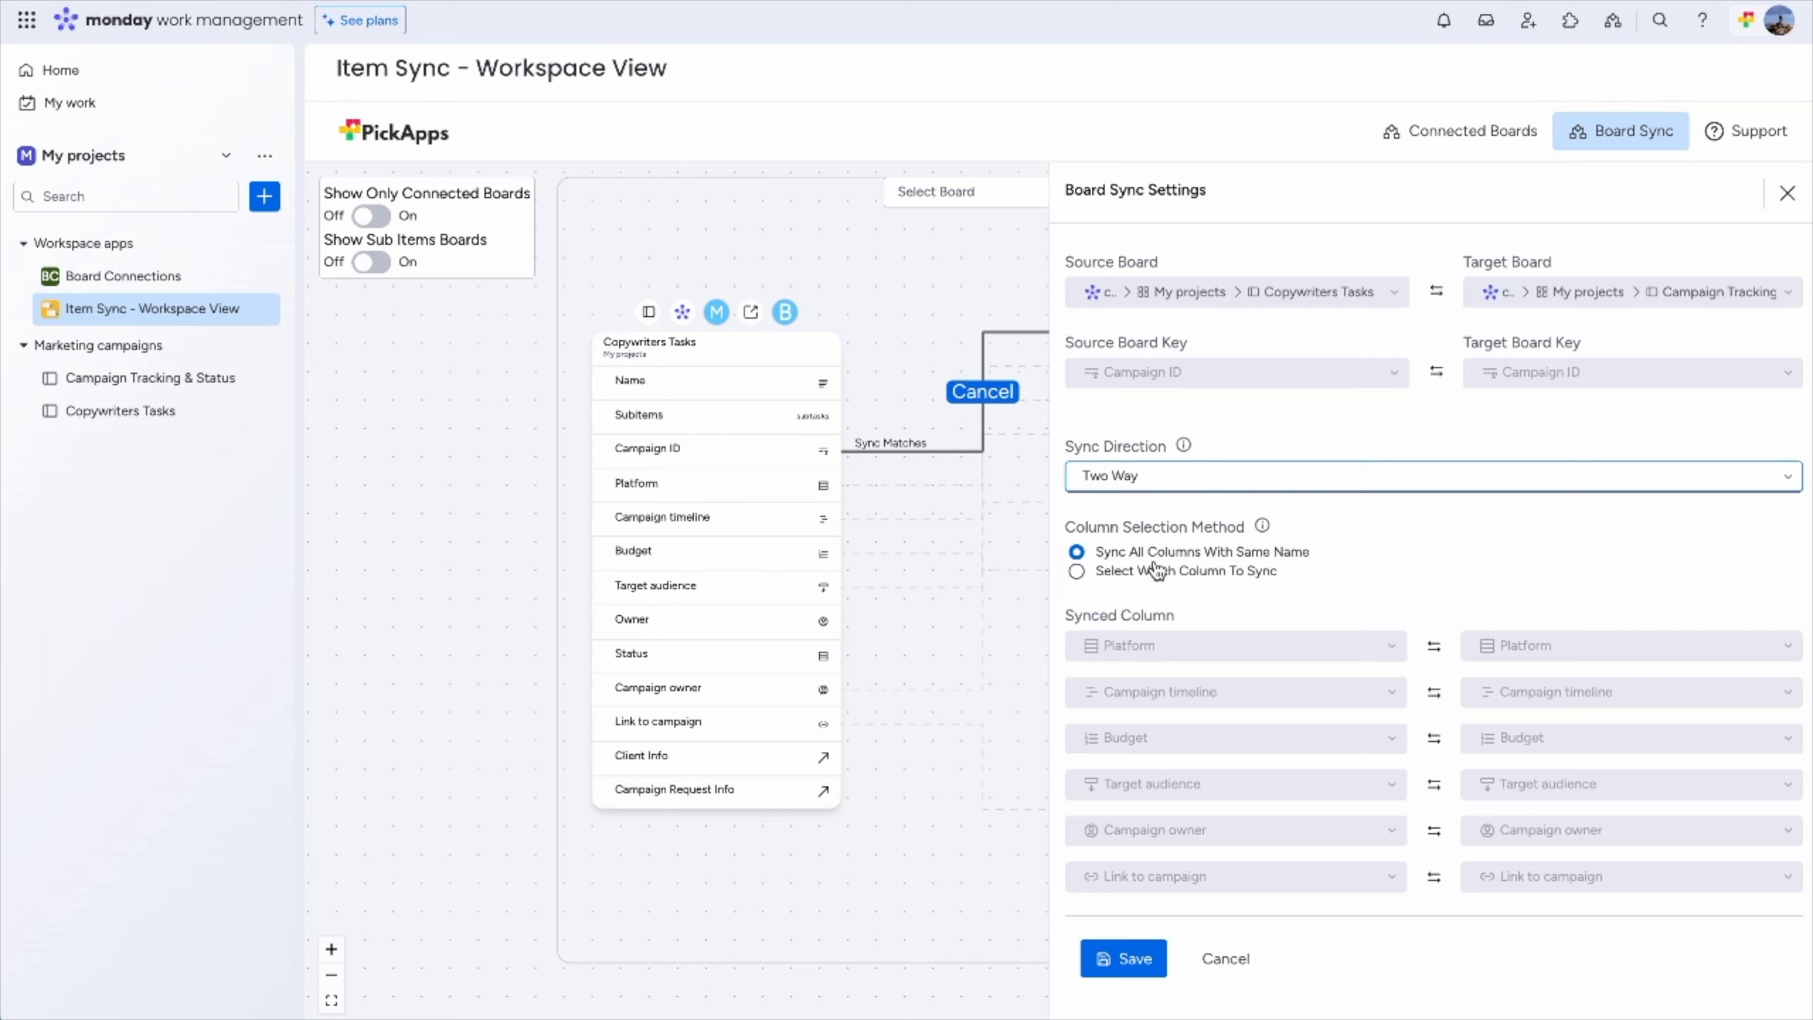
Switch to selecting which columns to sync, mapping Platform to Platform and Campaign timeline to Campaign timeline
{"action": "left_click", "coordinate": [1076, 572]}
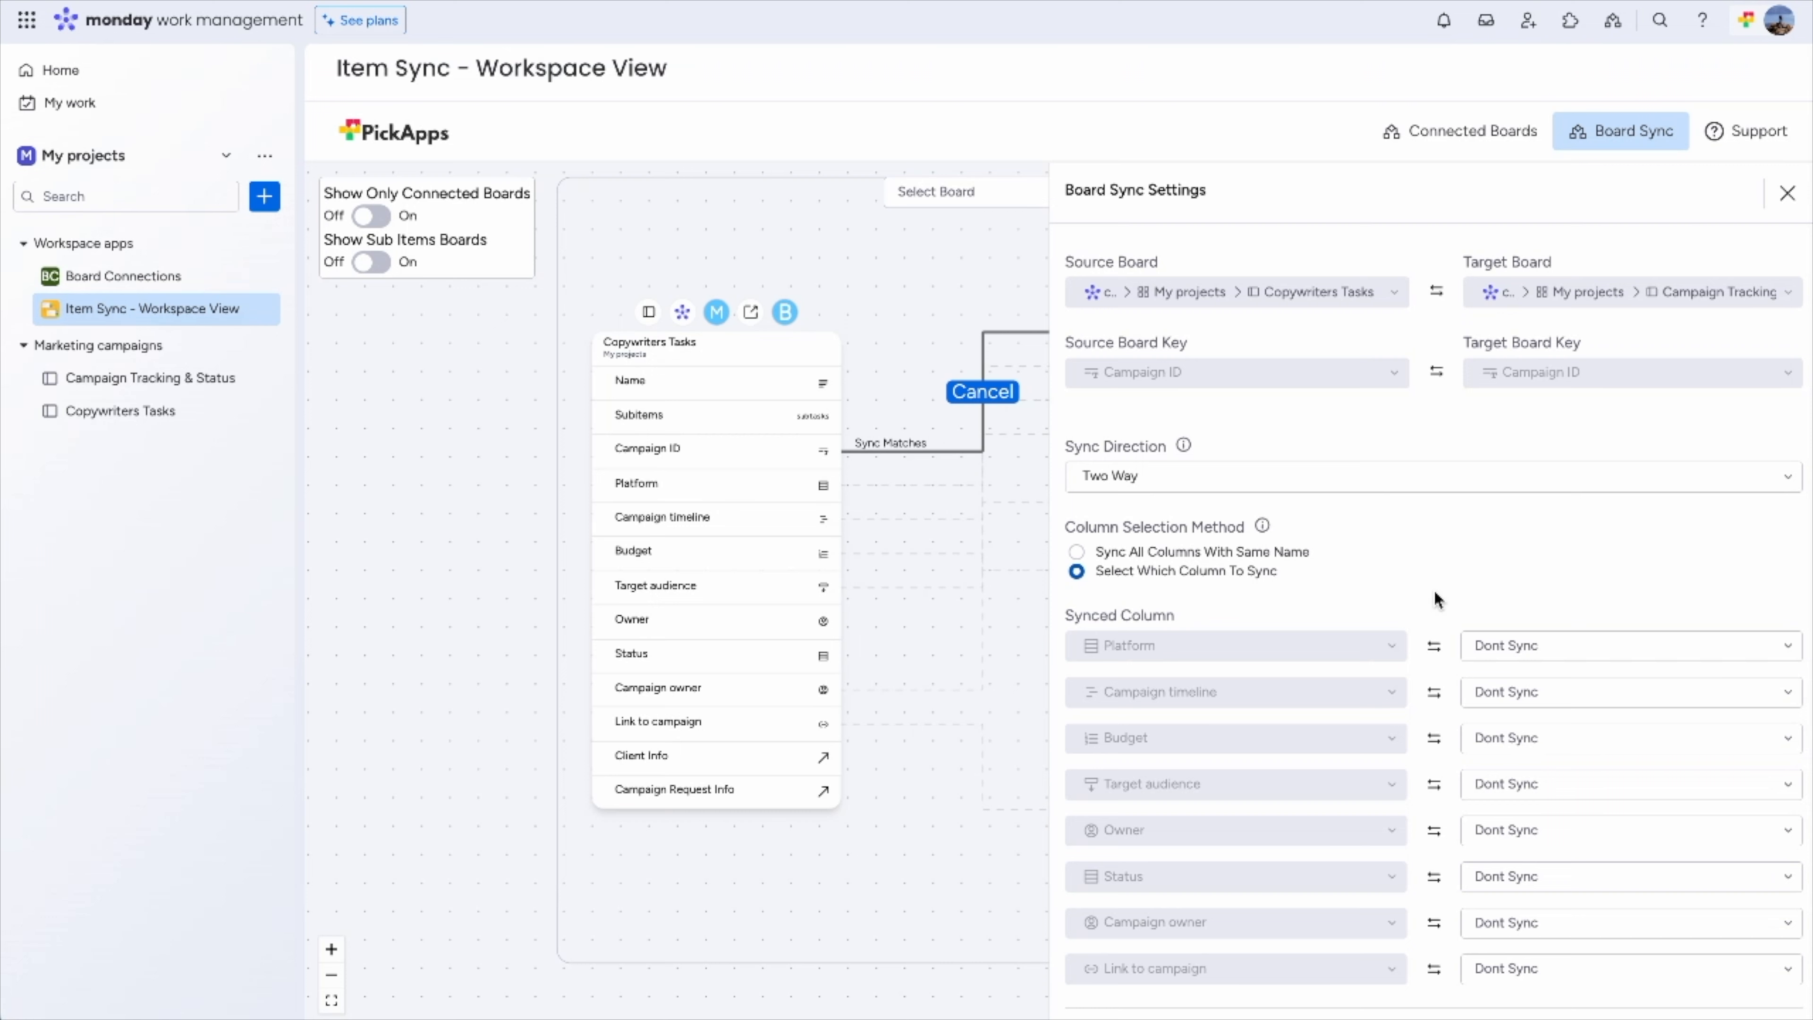
{"action": "scroll", "coordinate": [1445, 594], "scroll_direction": "down", "scroll_amount": 1}
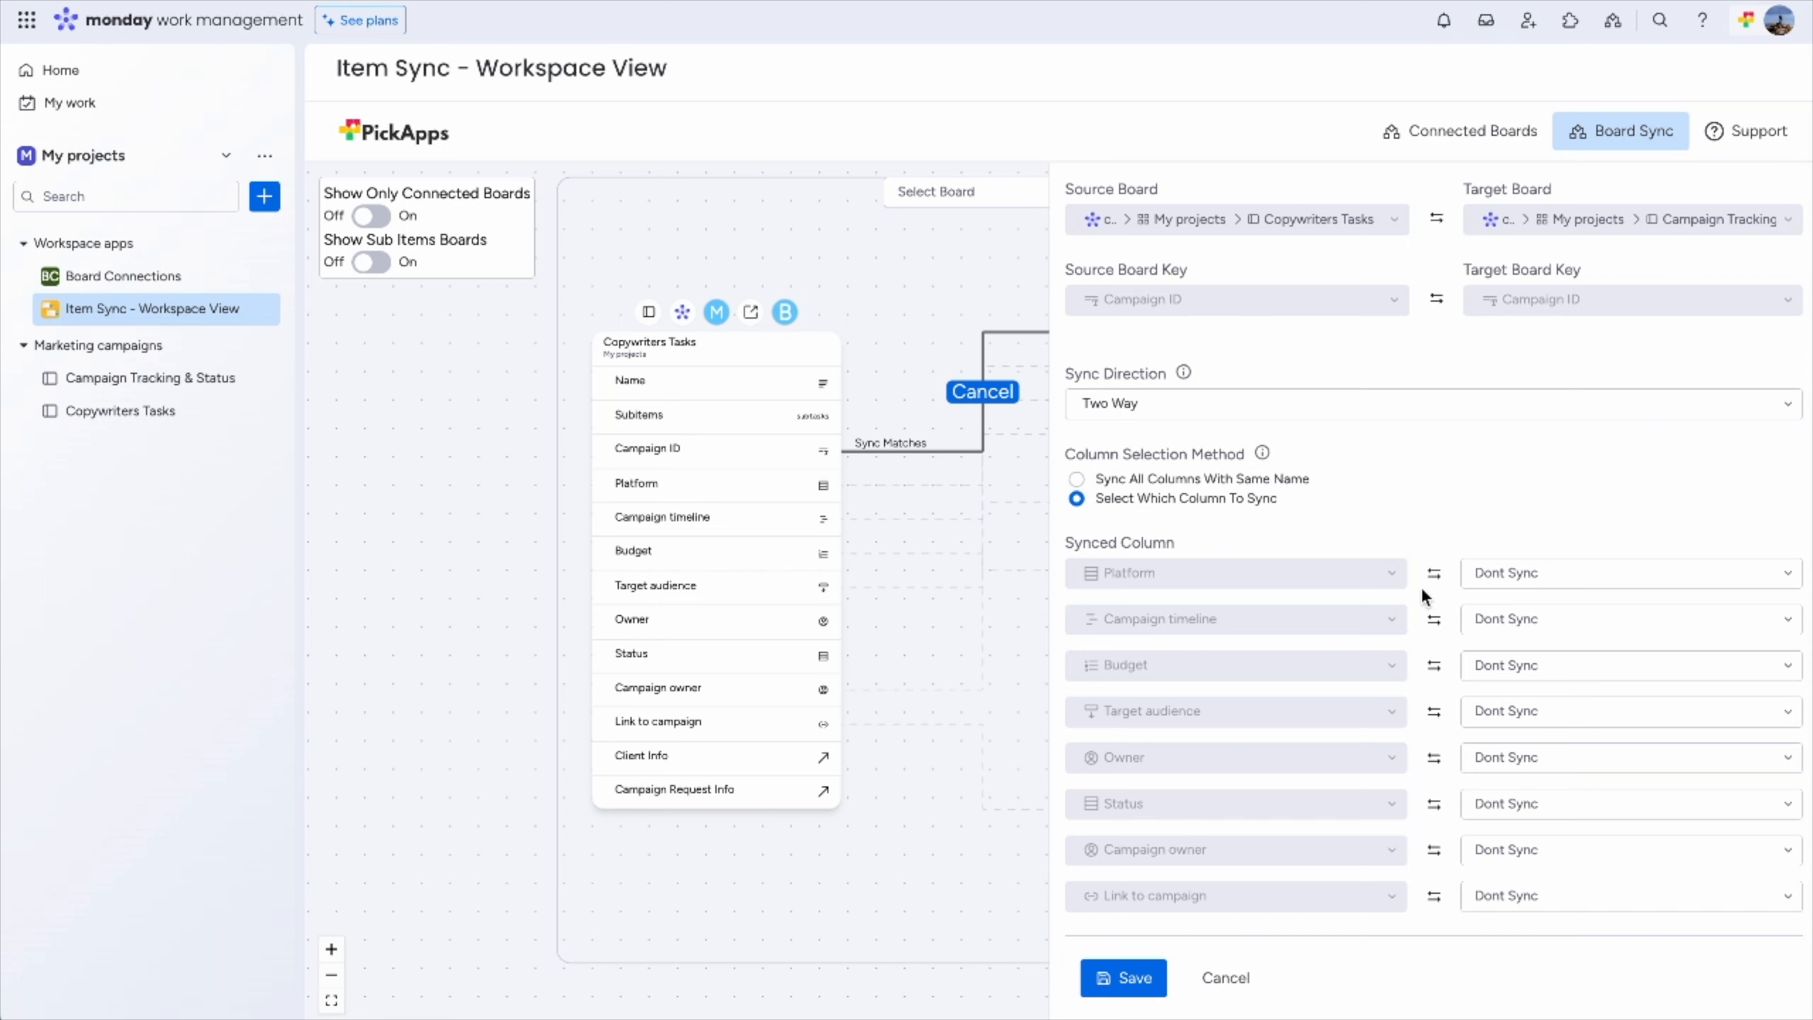
{"action": "left_click", "coordinate": [1503, 578]}
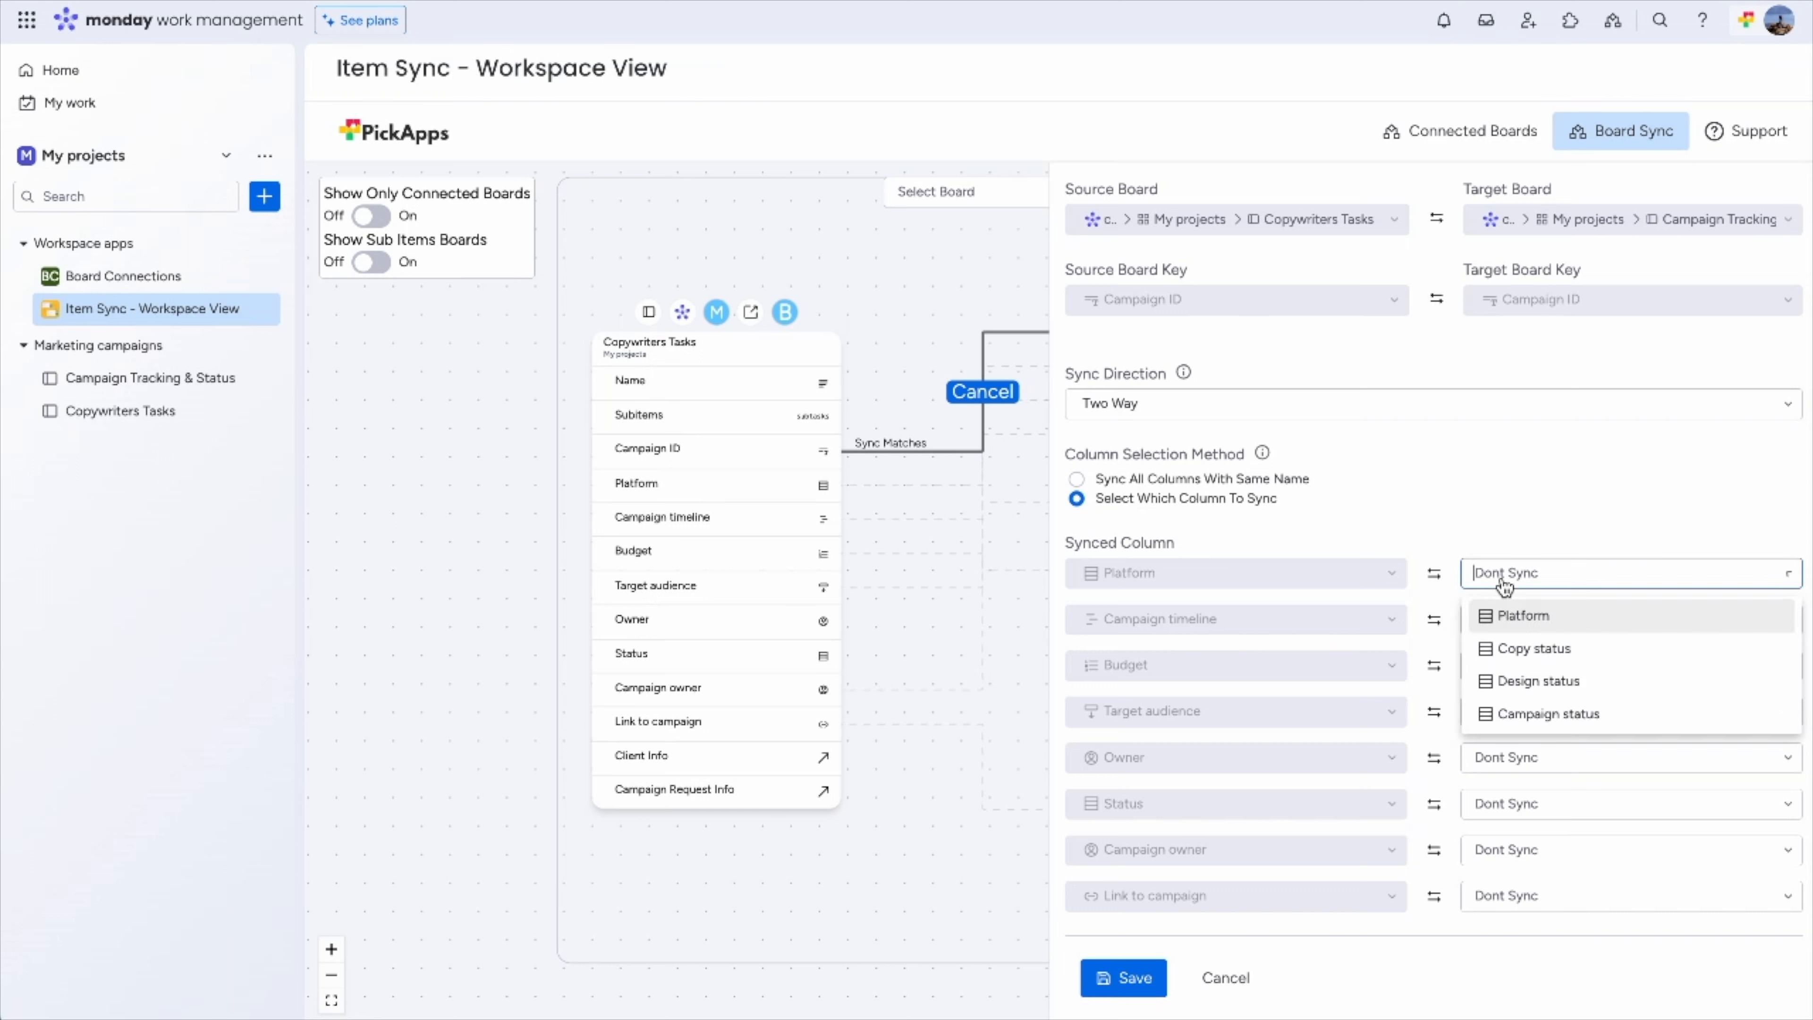
{"action": "left_click", "coordinate": [1507, 618]}
{"action": "left_click", "coordinate": [1498, 630]}
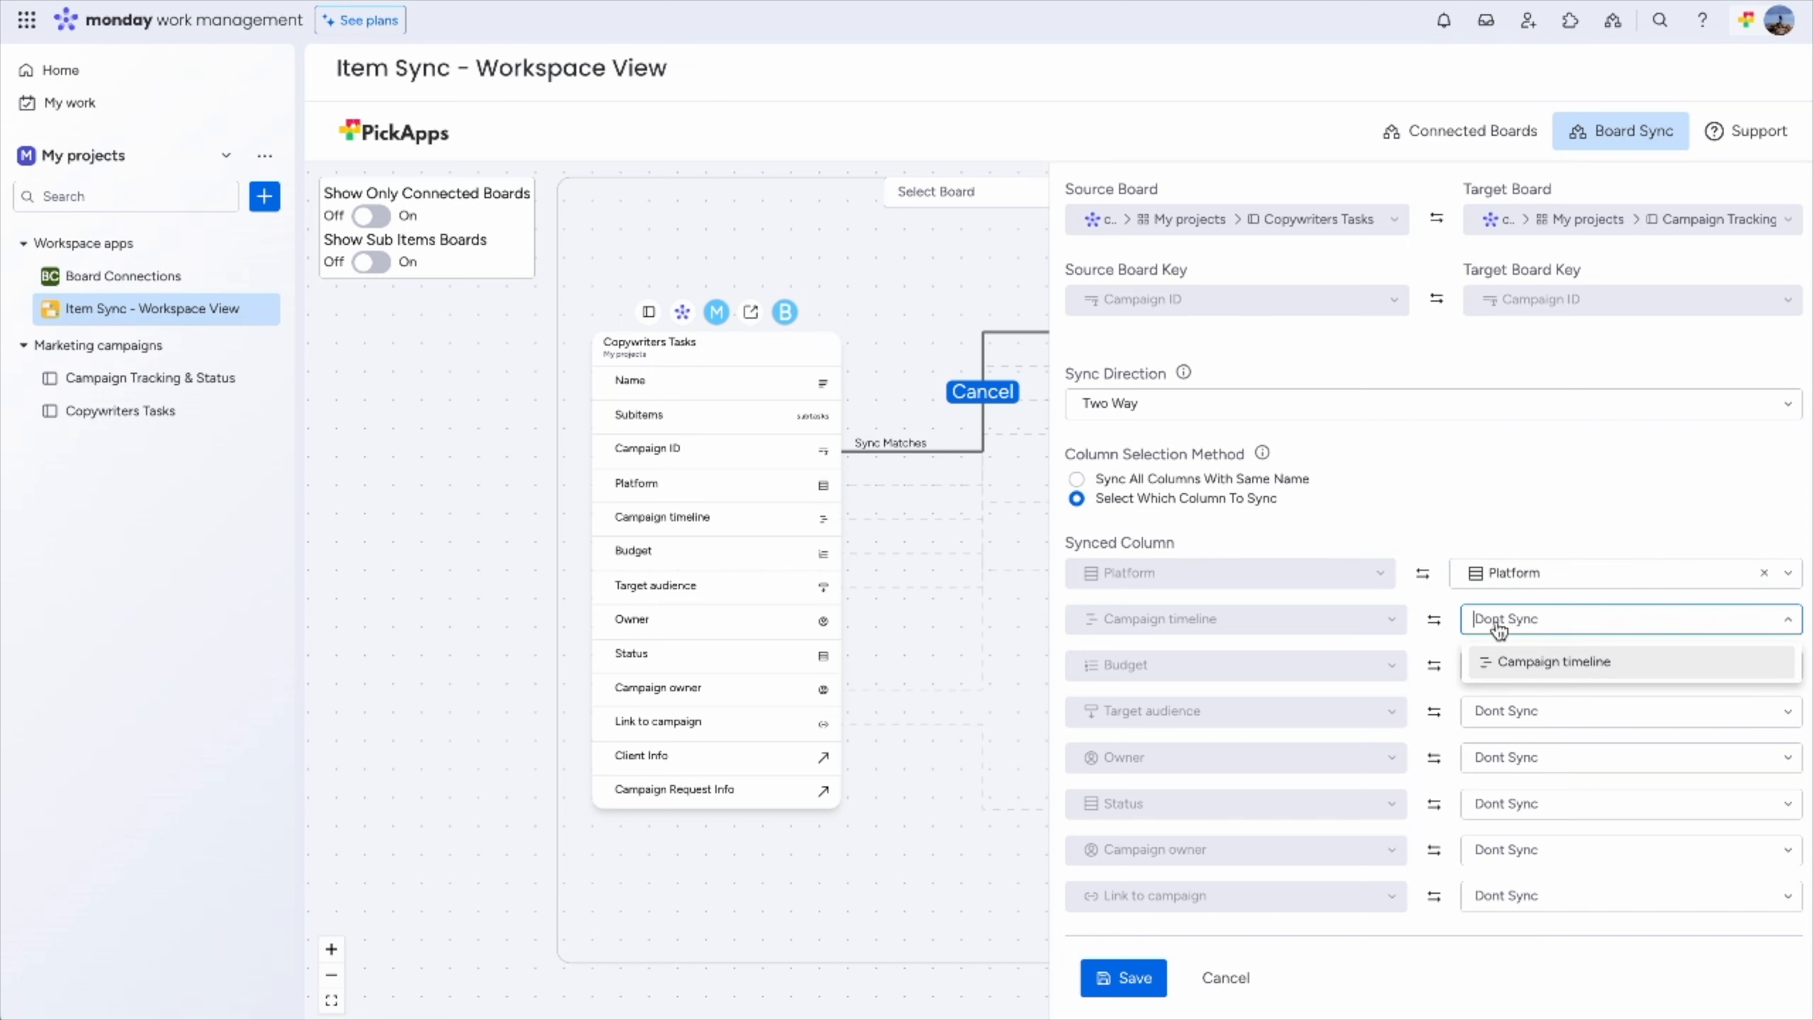
{"action": "left_click", "coordinate": [1526, 664]}
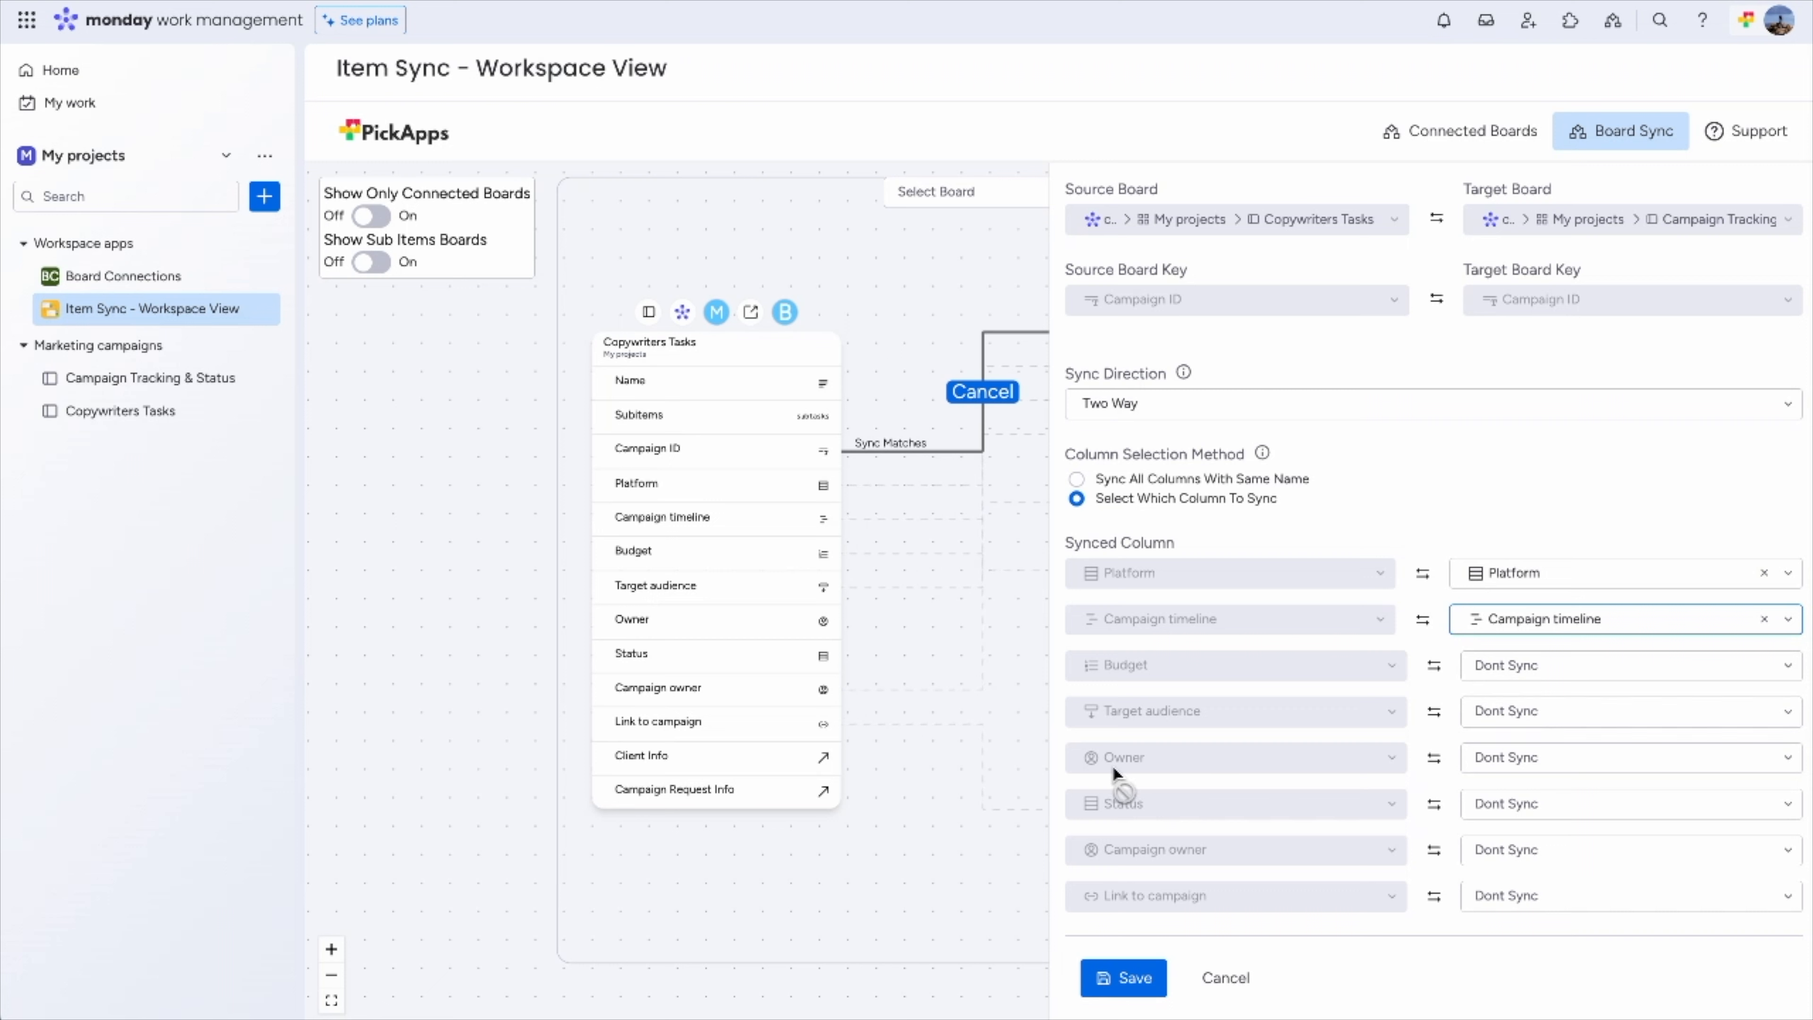
Map Owner to Copywriter and Status to Copy status, and save the sync
{"action": "left_click", "coordinate": [1495, 761]}
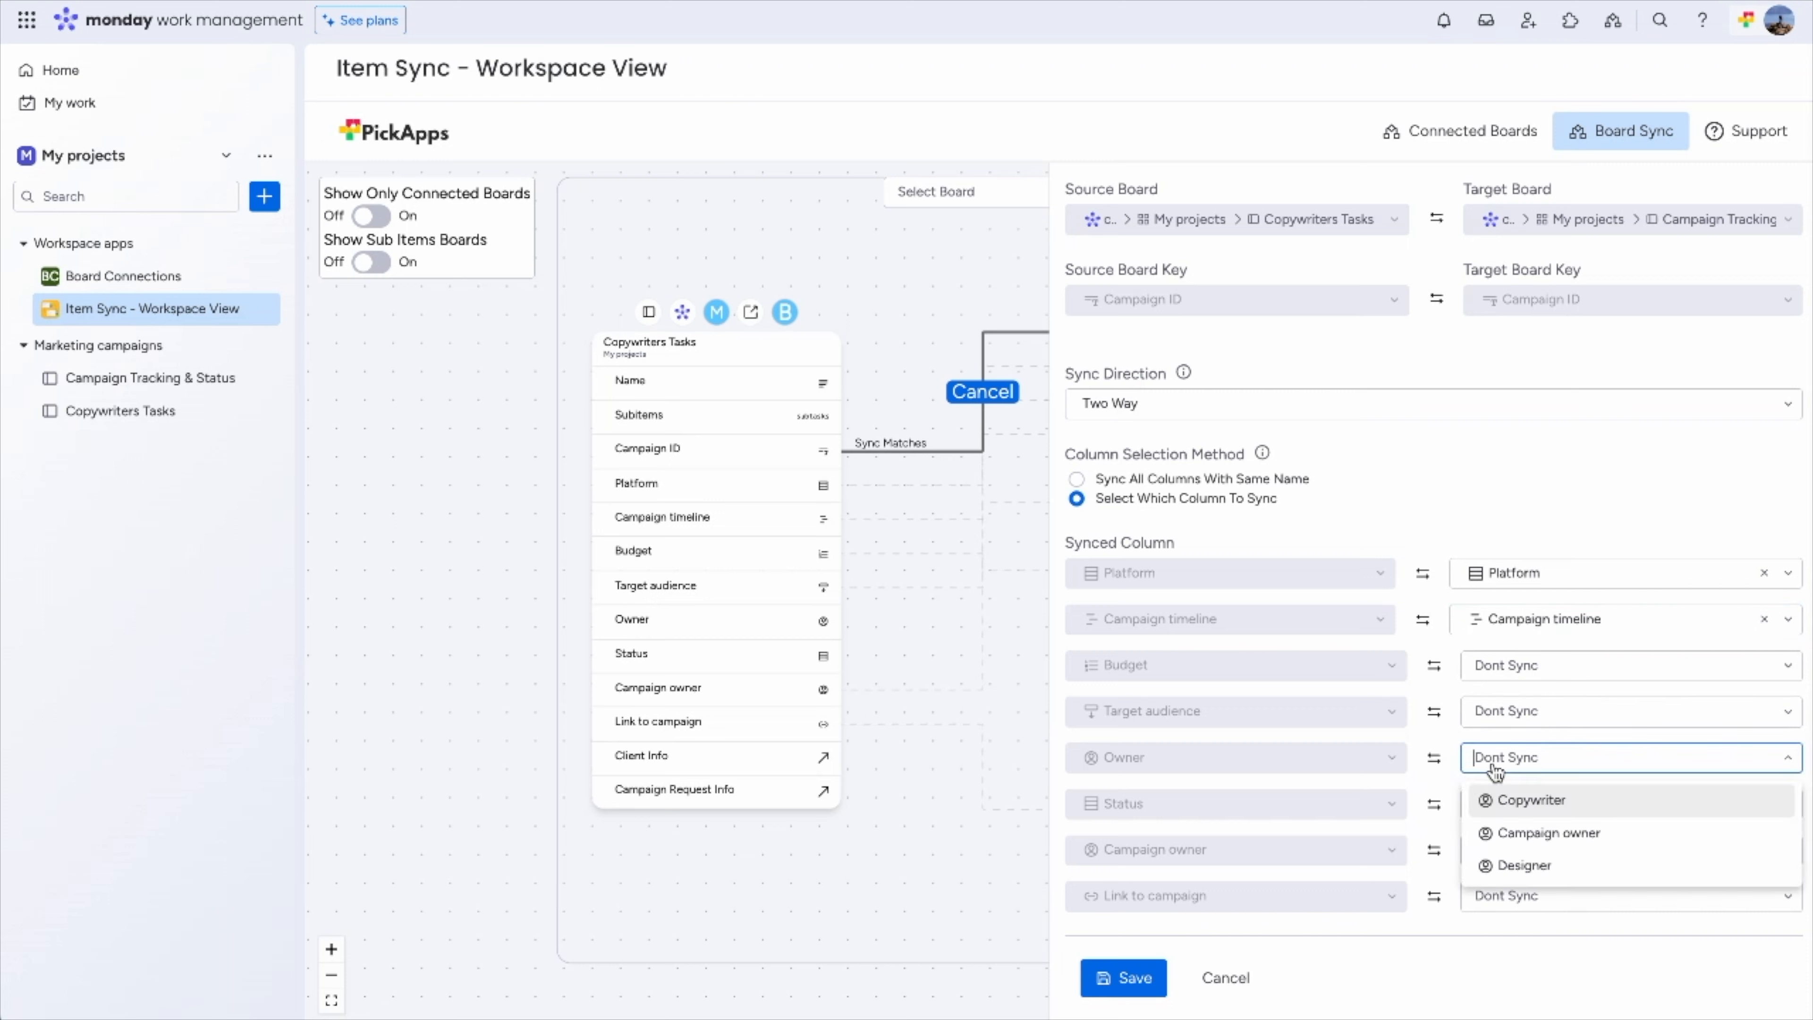
{"action": "left_click", "coordinate": [1526, 803]}
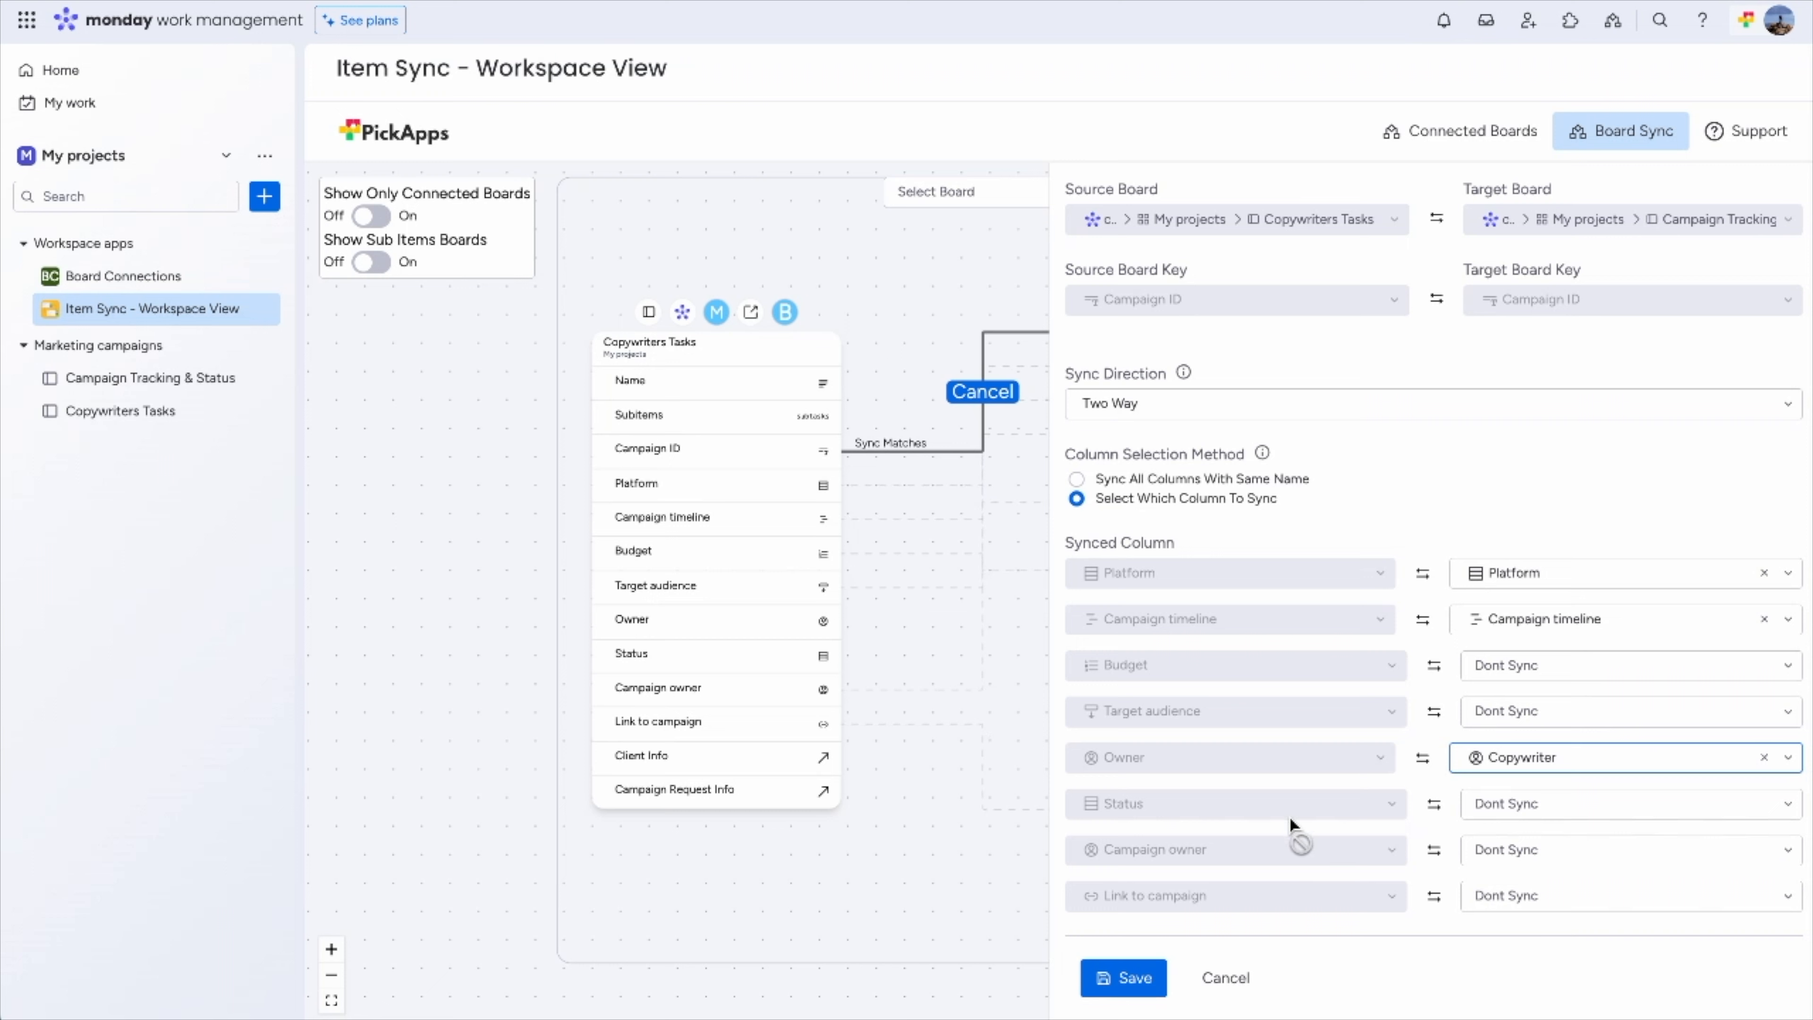
{"action": "left_click", "coordinate": [1499, 804]}
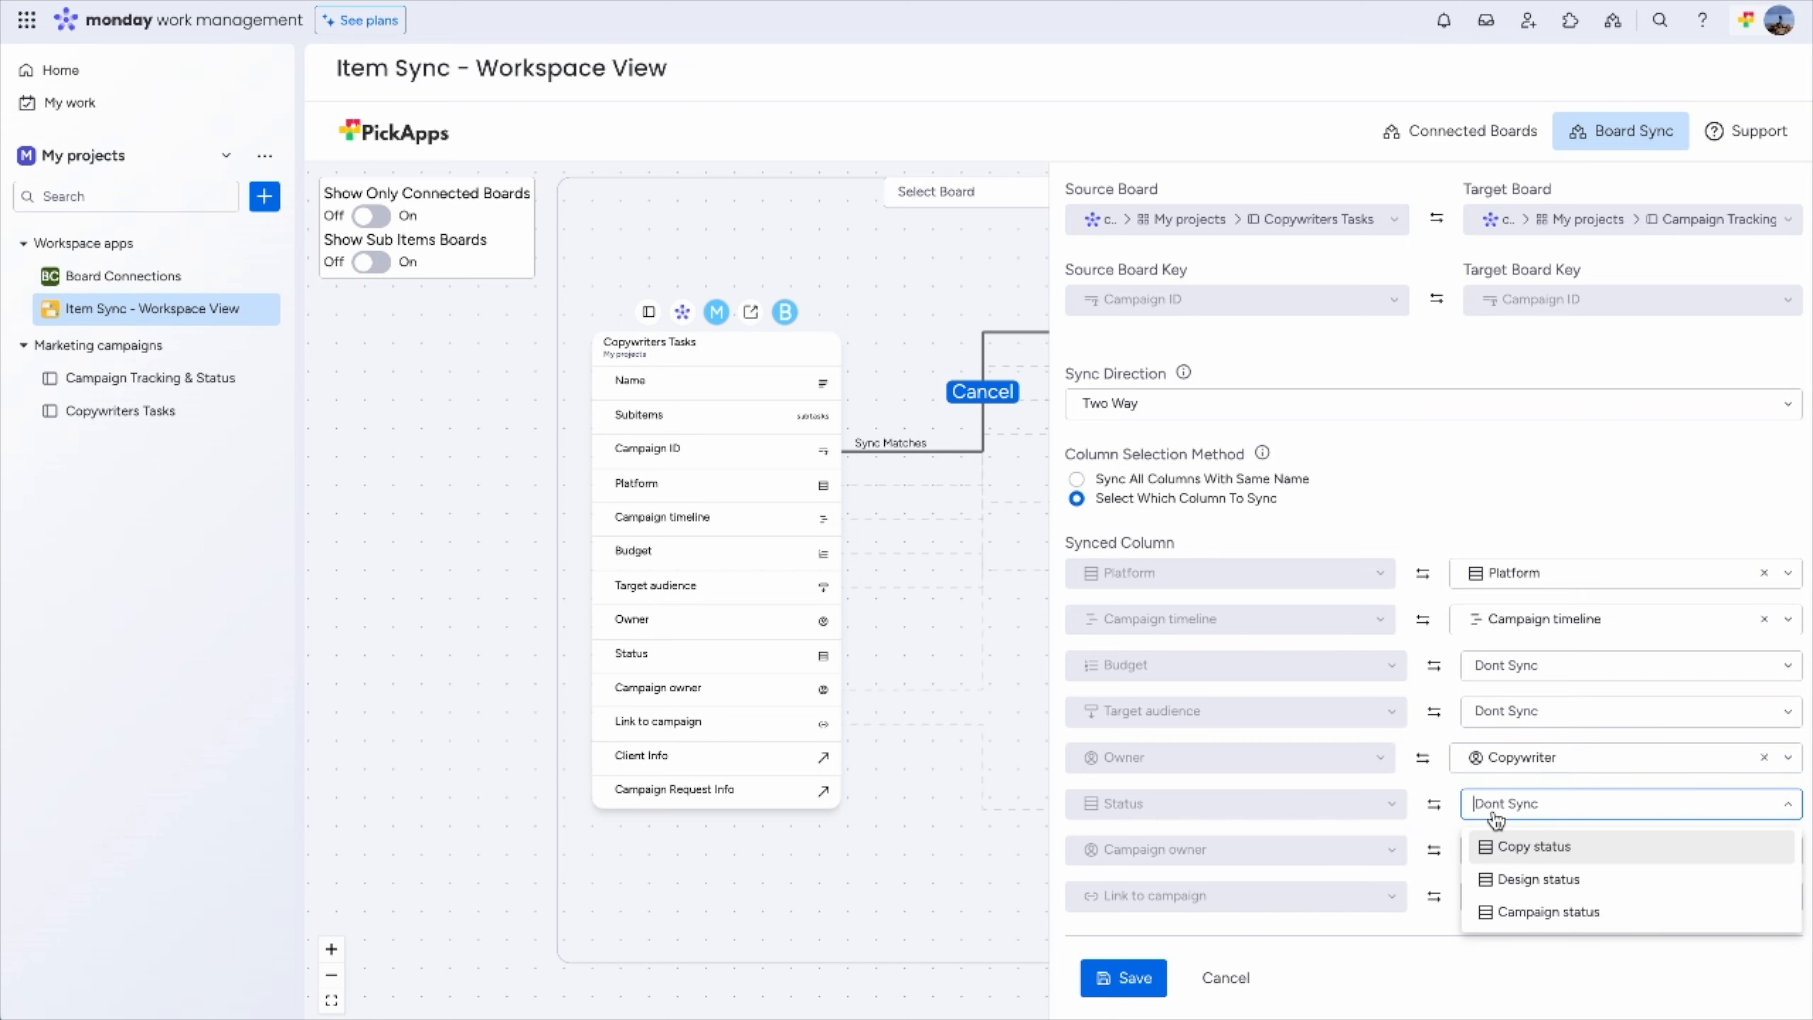
{"action": "left_click", "coordinate": [1525, 851]}
{"action": "left_click", "coordinate": [1135, 984]}
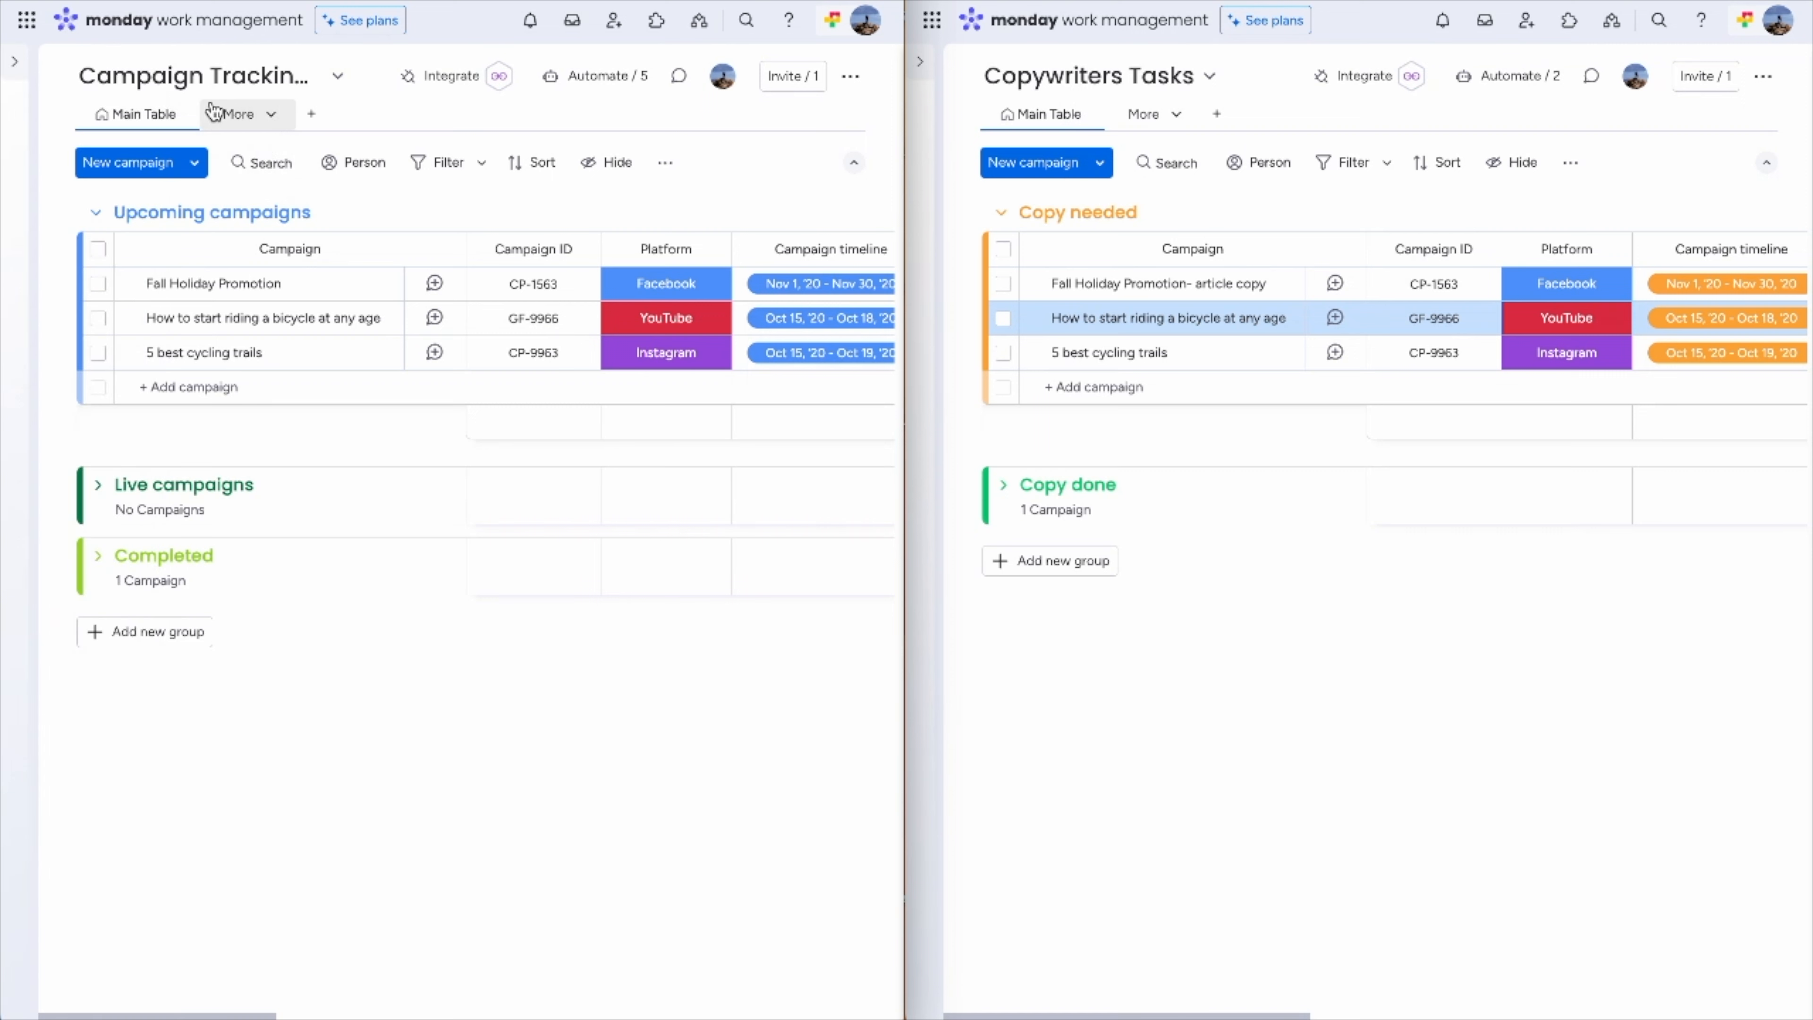
Set the Platform of "Fall Holiday Promotion- article copy" on Copywriters Tasks to Instagram, and that of "Fall Holiday Promotion" on the campaign tracking board to Google
{"action": "left_click", "coordinate": [1558, 295]}
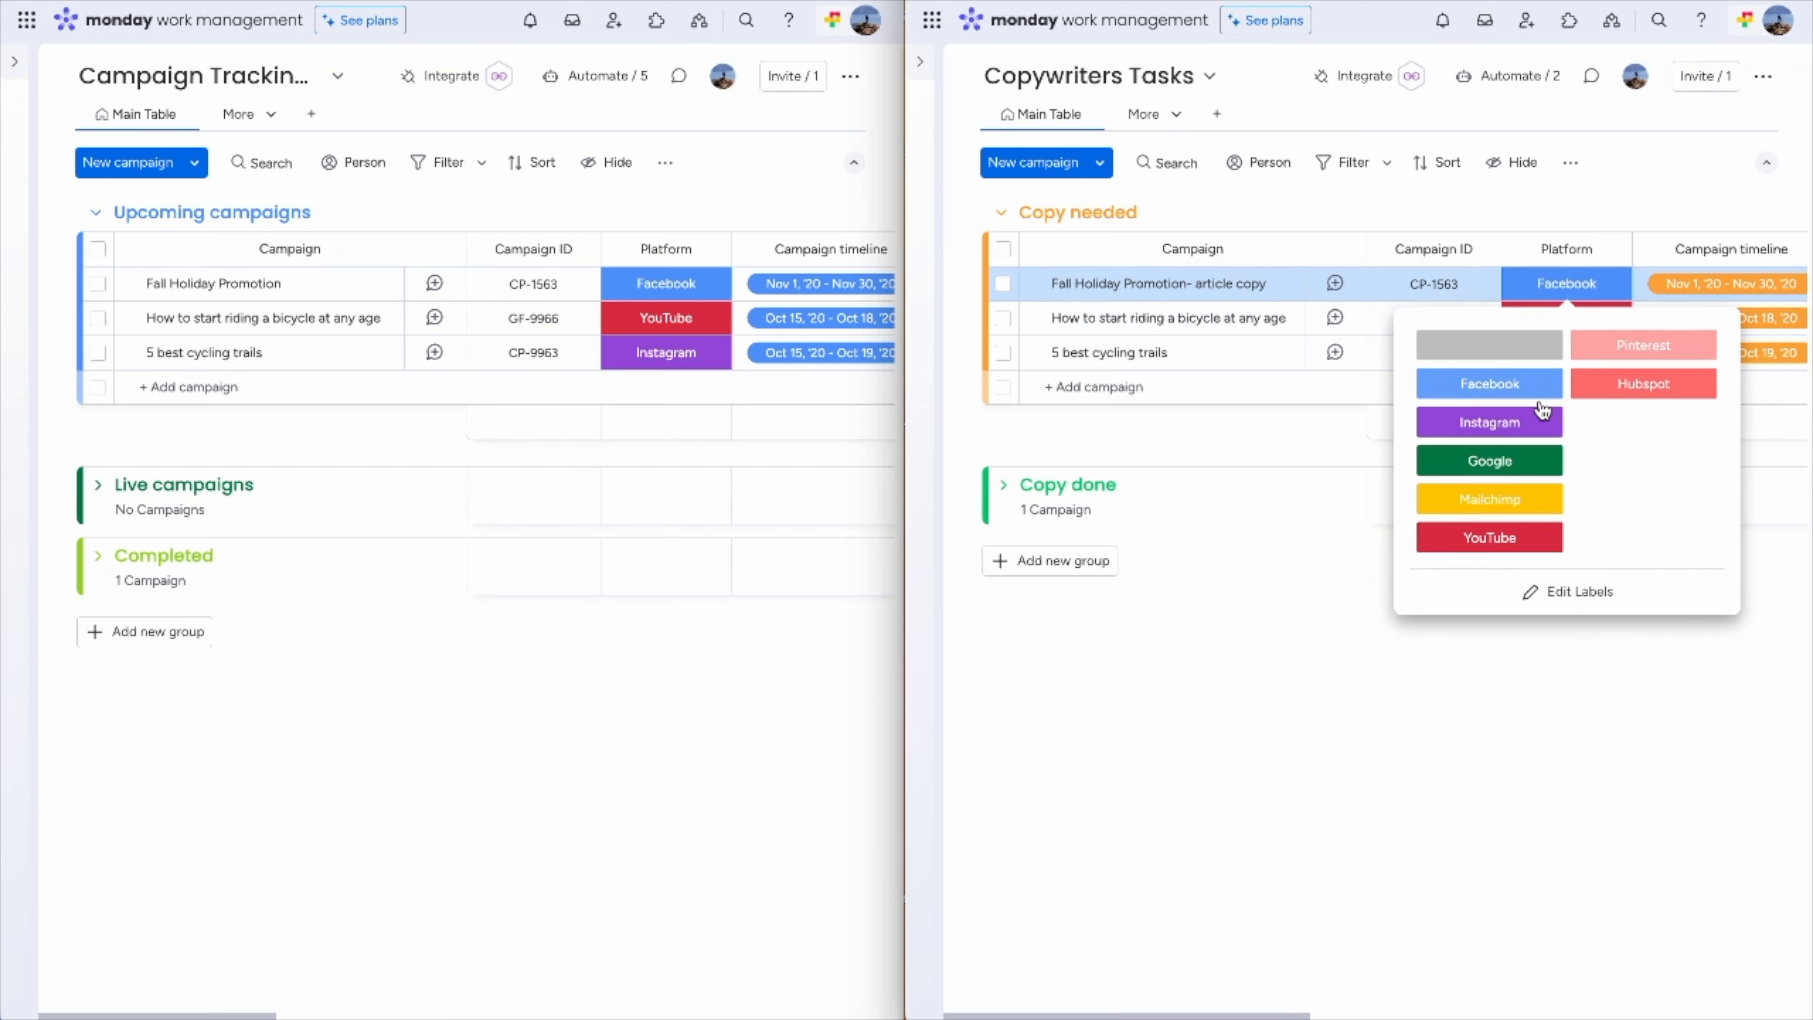
{"action": "left_click", "coordinate": [1536, 421]}
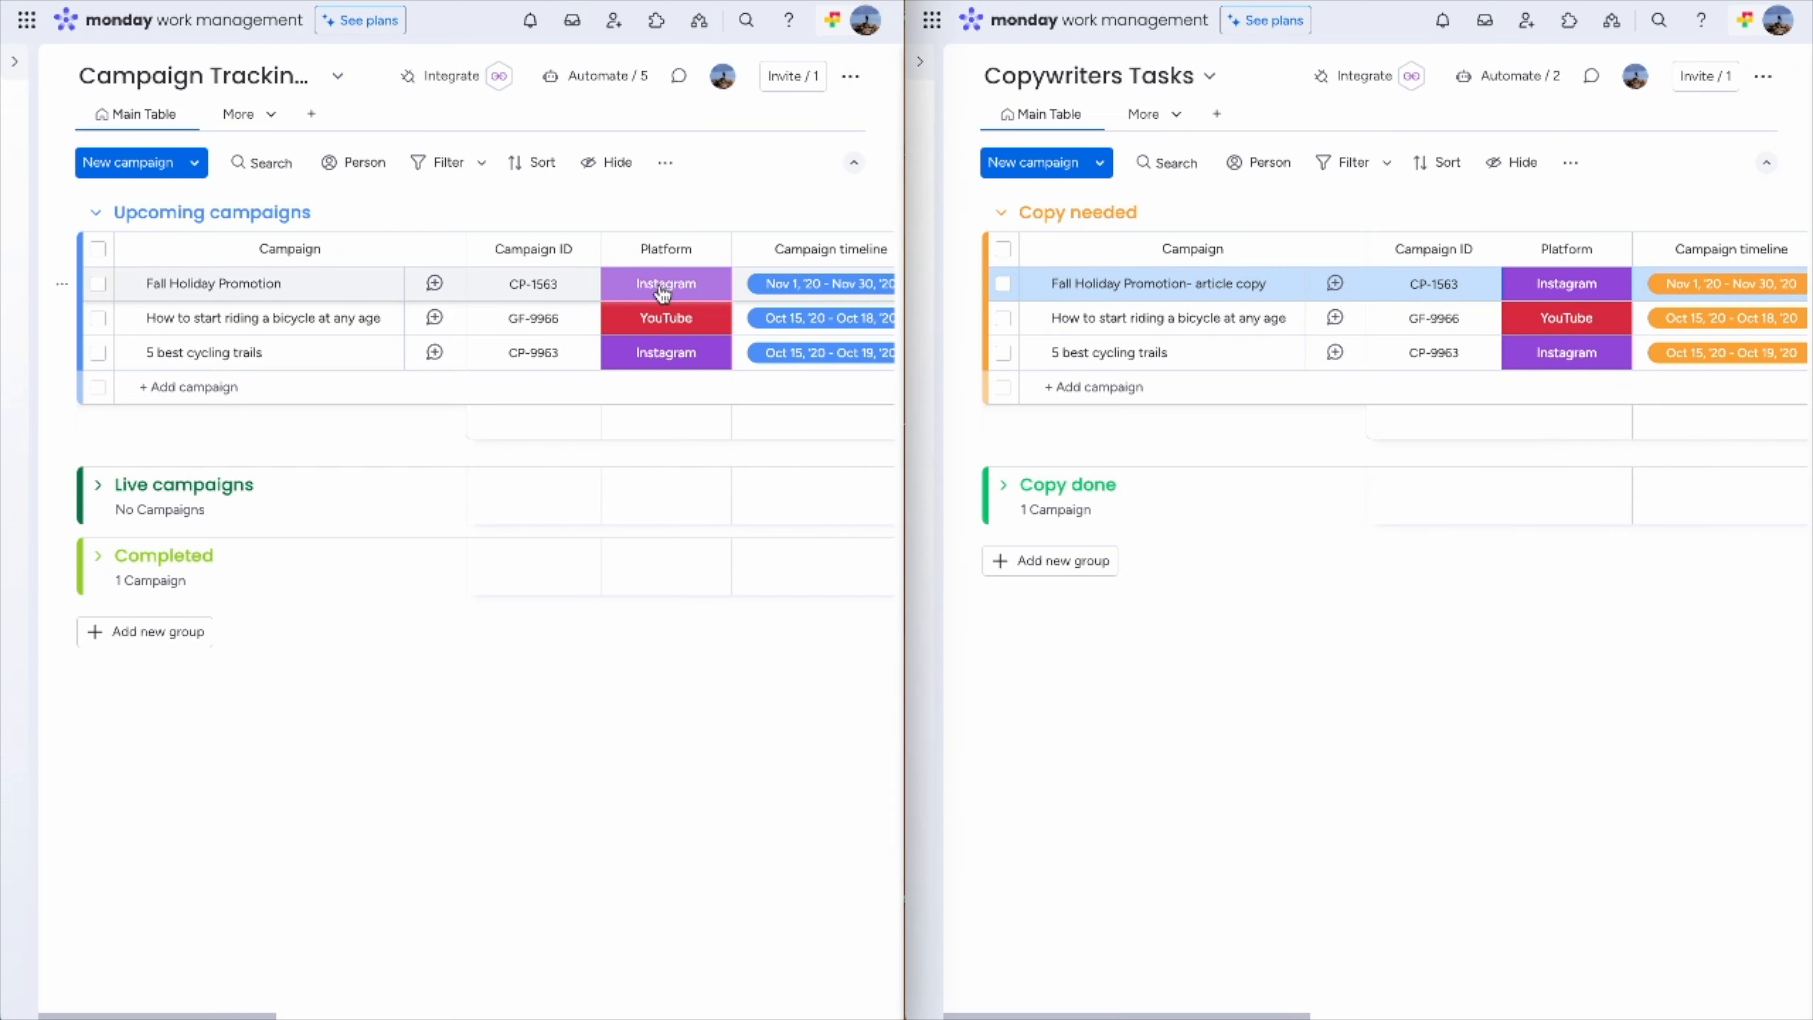
{"action": "left_click", "coordinate": [658, 279]}
{"action": "left_click", "coordinate": [624, 463]}
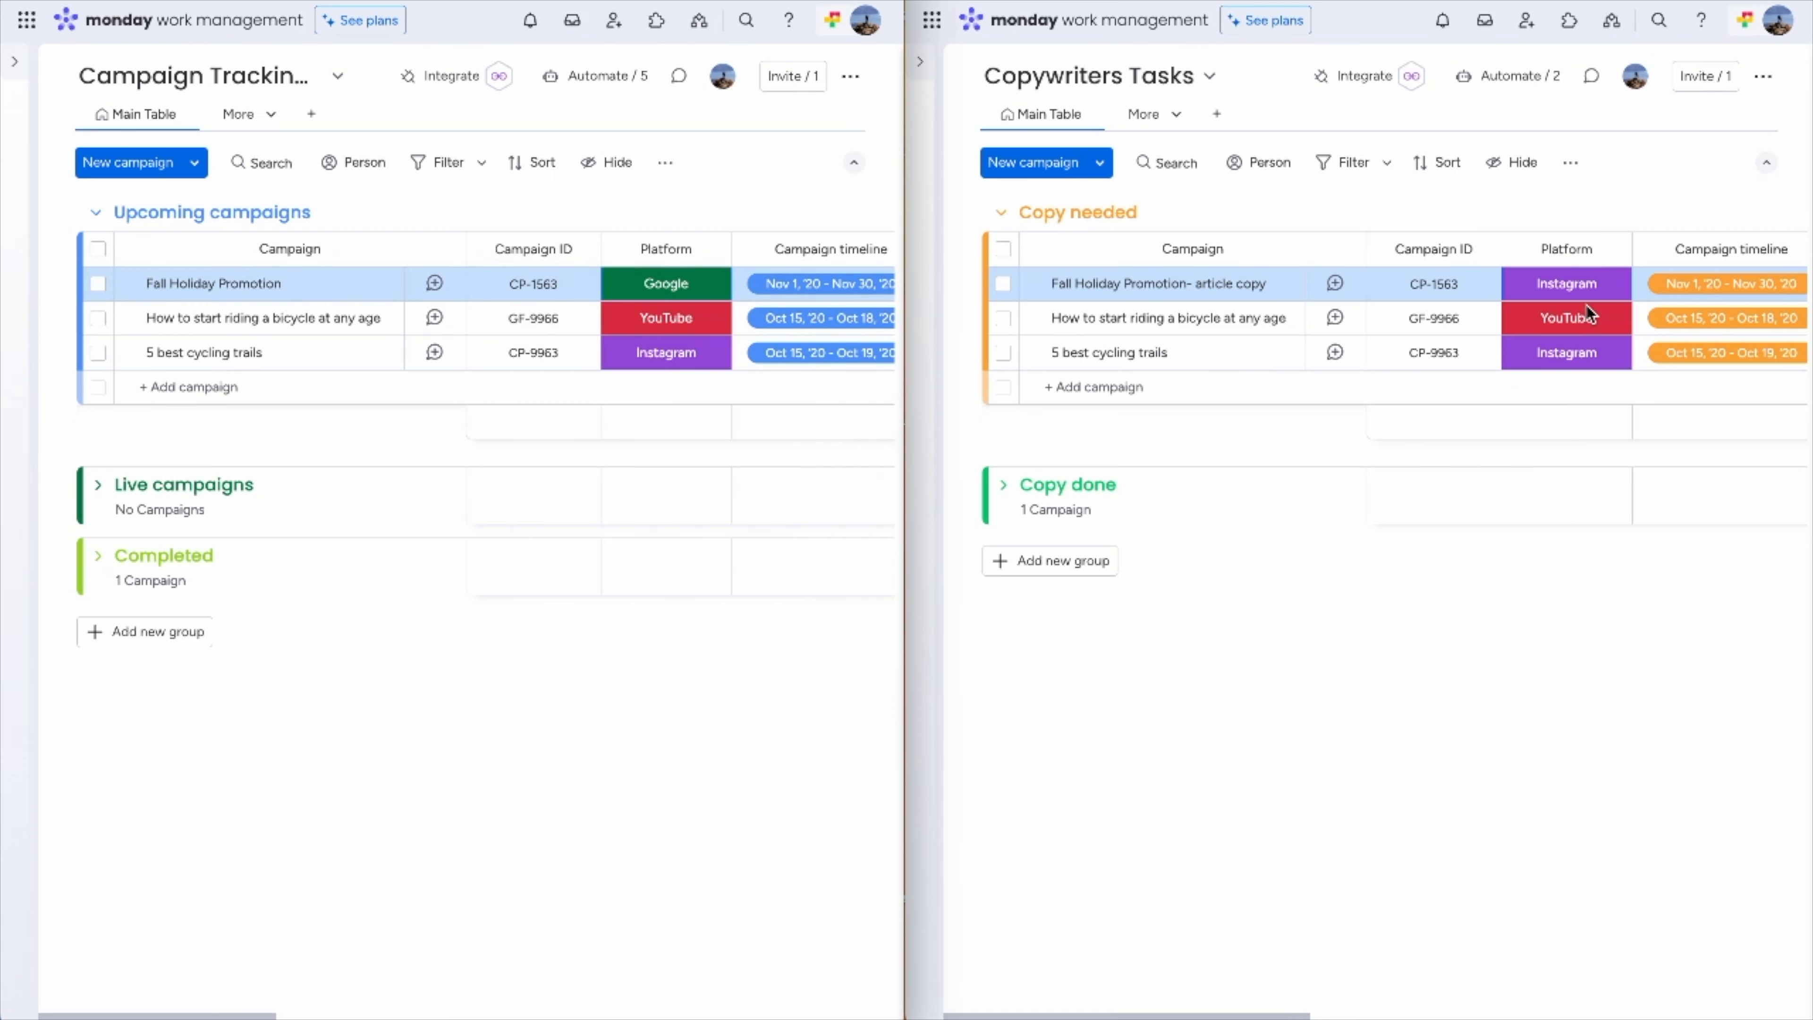
Assign the first suggested person as Owner of "Fall Holiday Promotion- article copy" on the Copywriters Tasks board
{"action": "scroll", "coordinate": [716, 385], "scroll_direction": "right", "scroll_amount": 5}
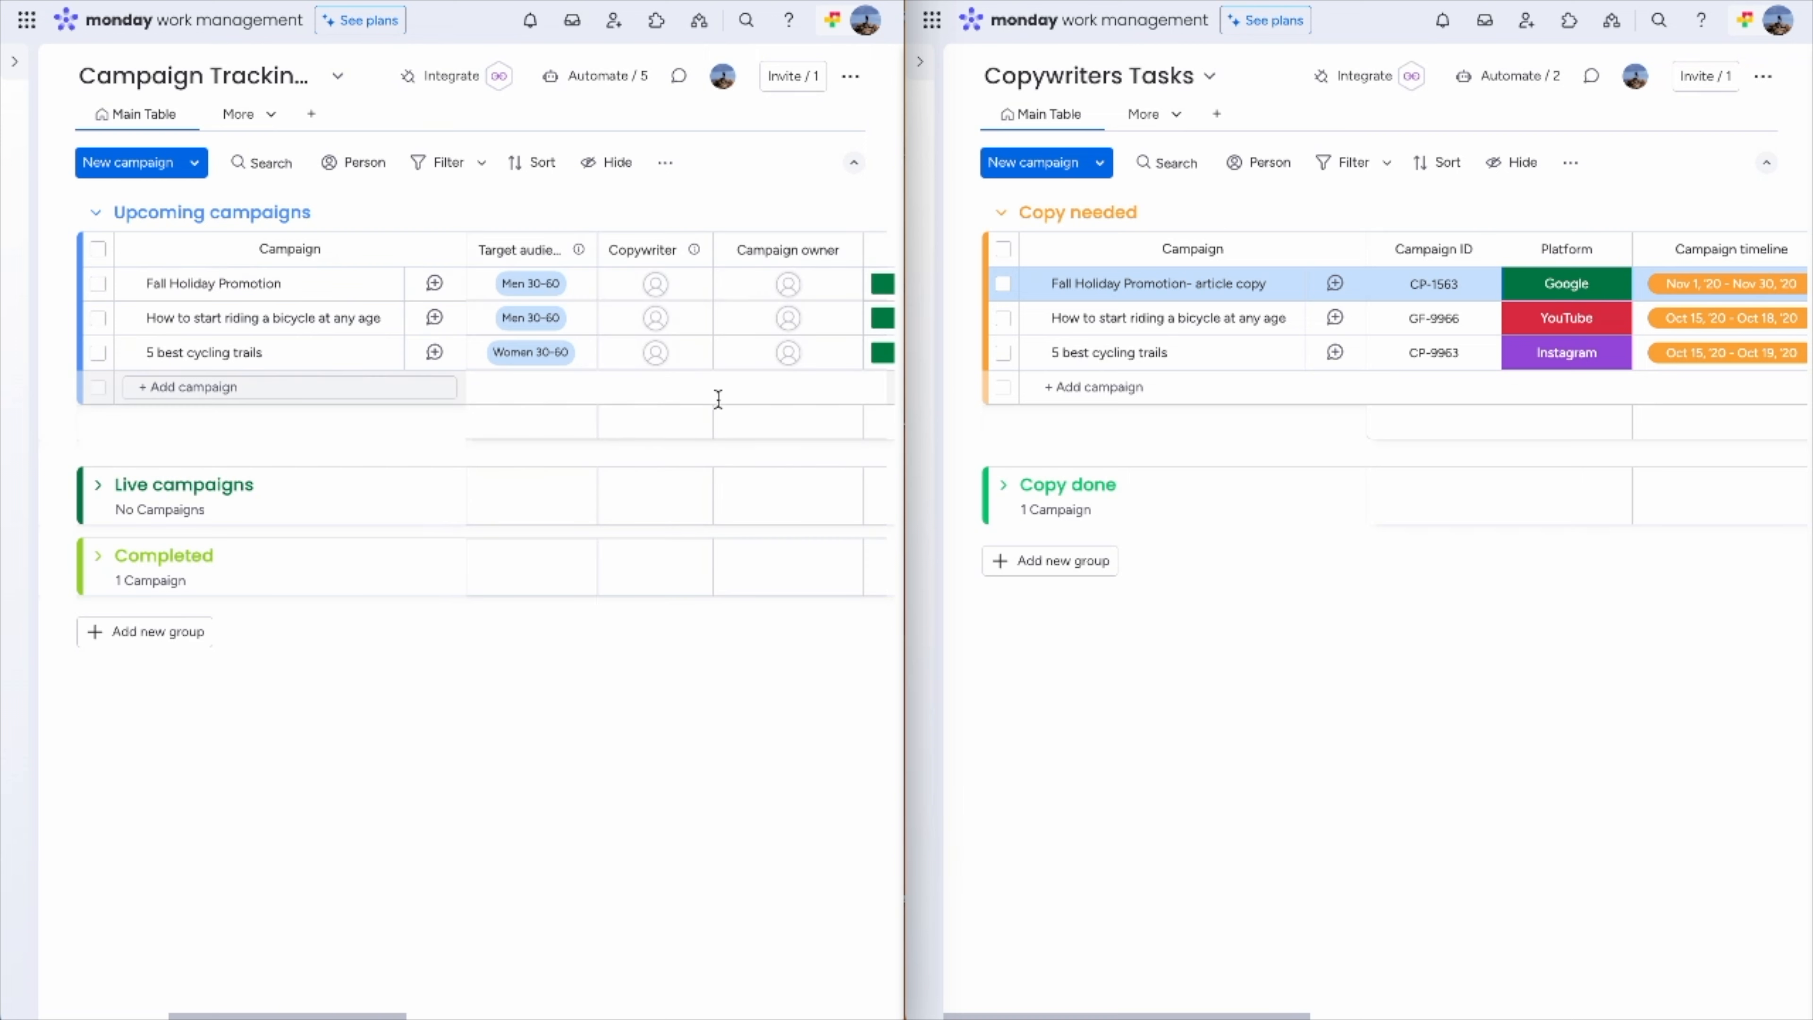
{"action": "scroll", "coordinate": [1287, 350], "scroll_direction": "right", "scroll_amount": 10}
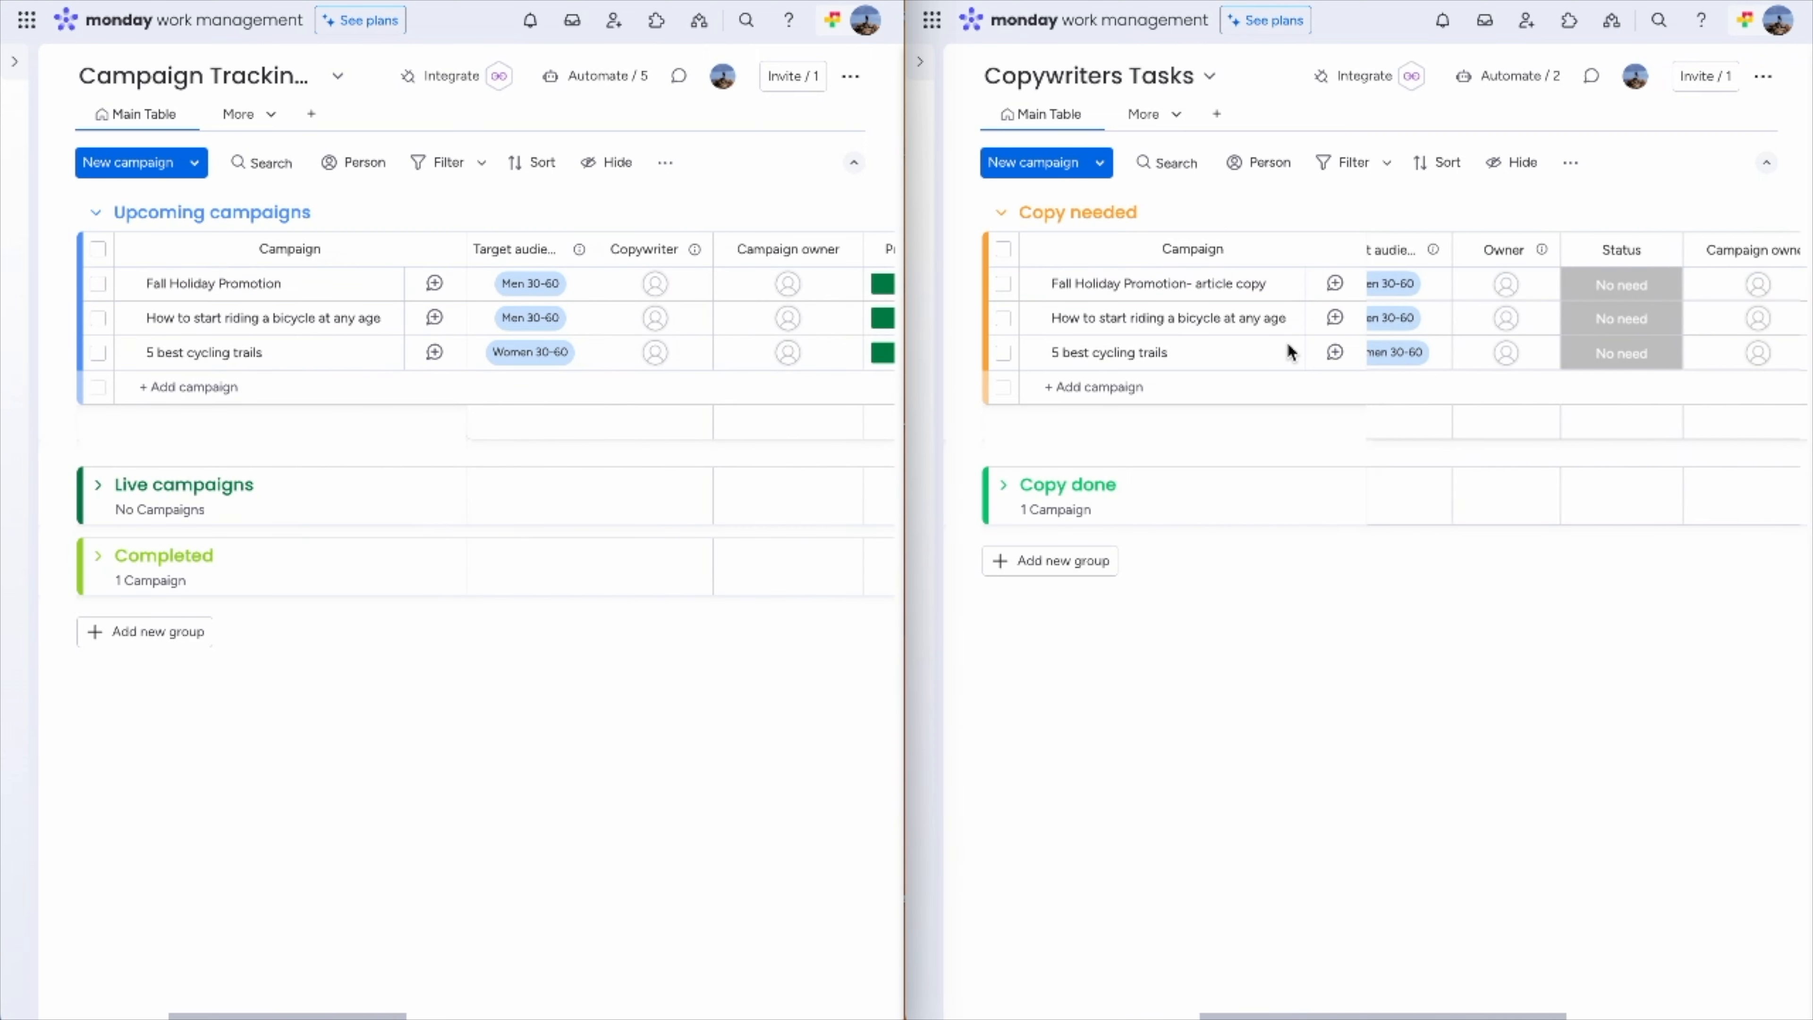
{"action": "left_click", "coordinate": [689, 282]}
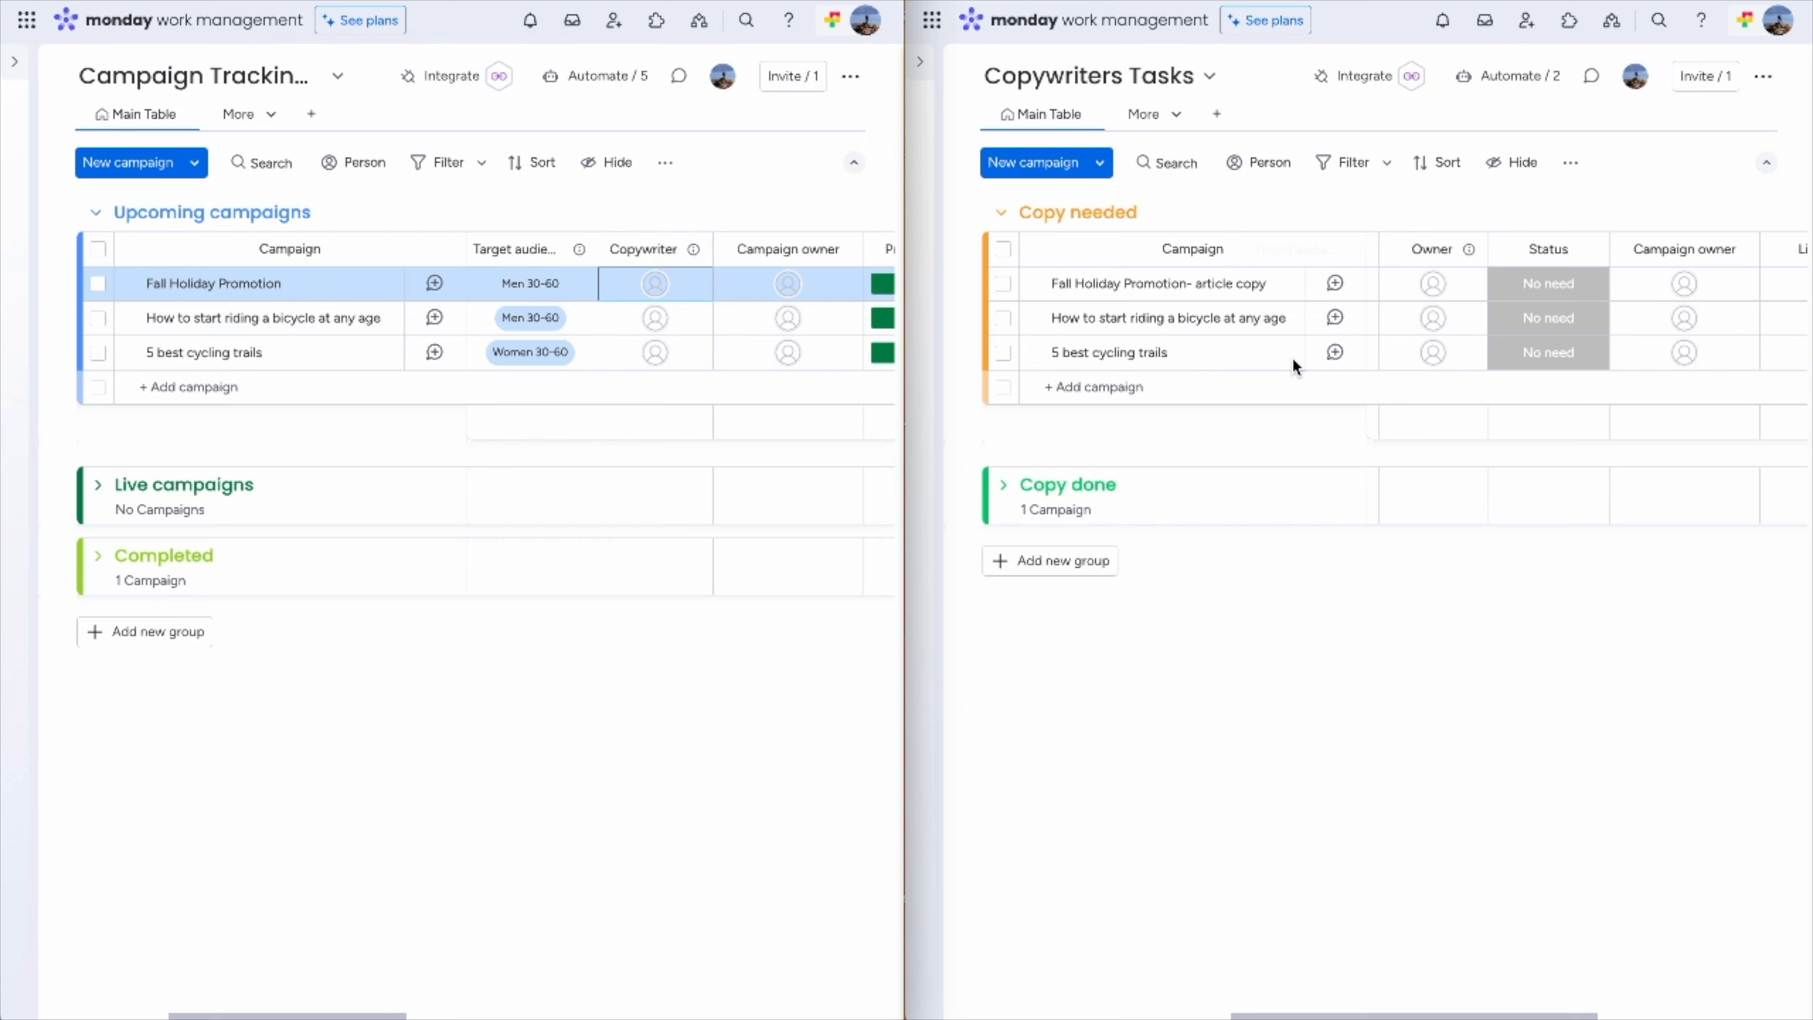
{"action": "left_click", "coordinate": [1432, 284]}
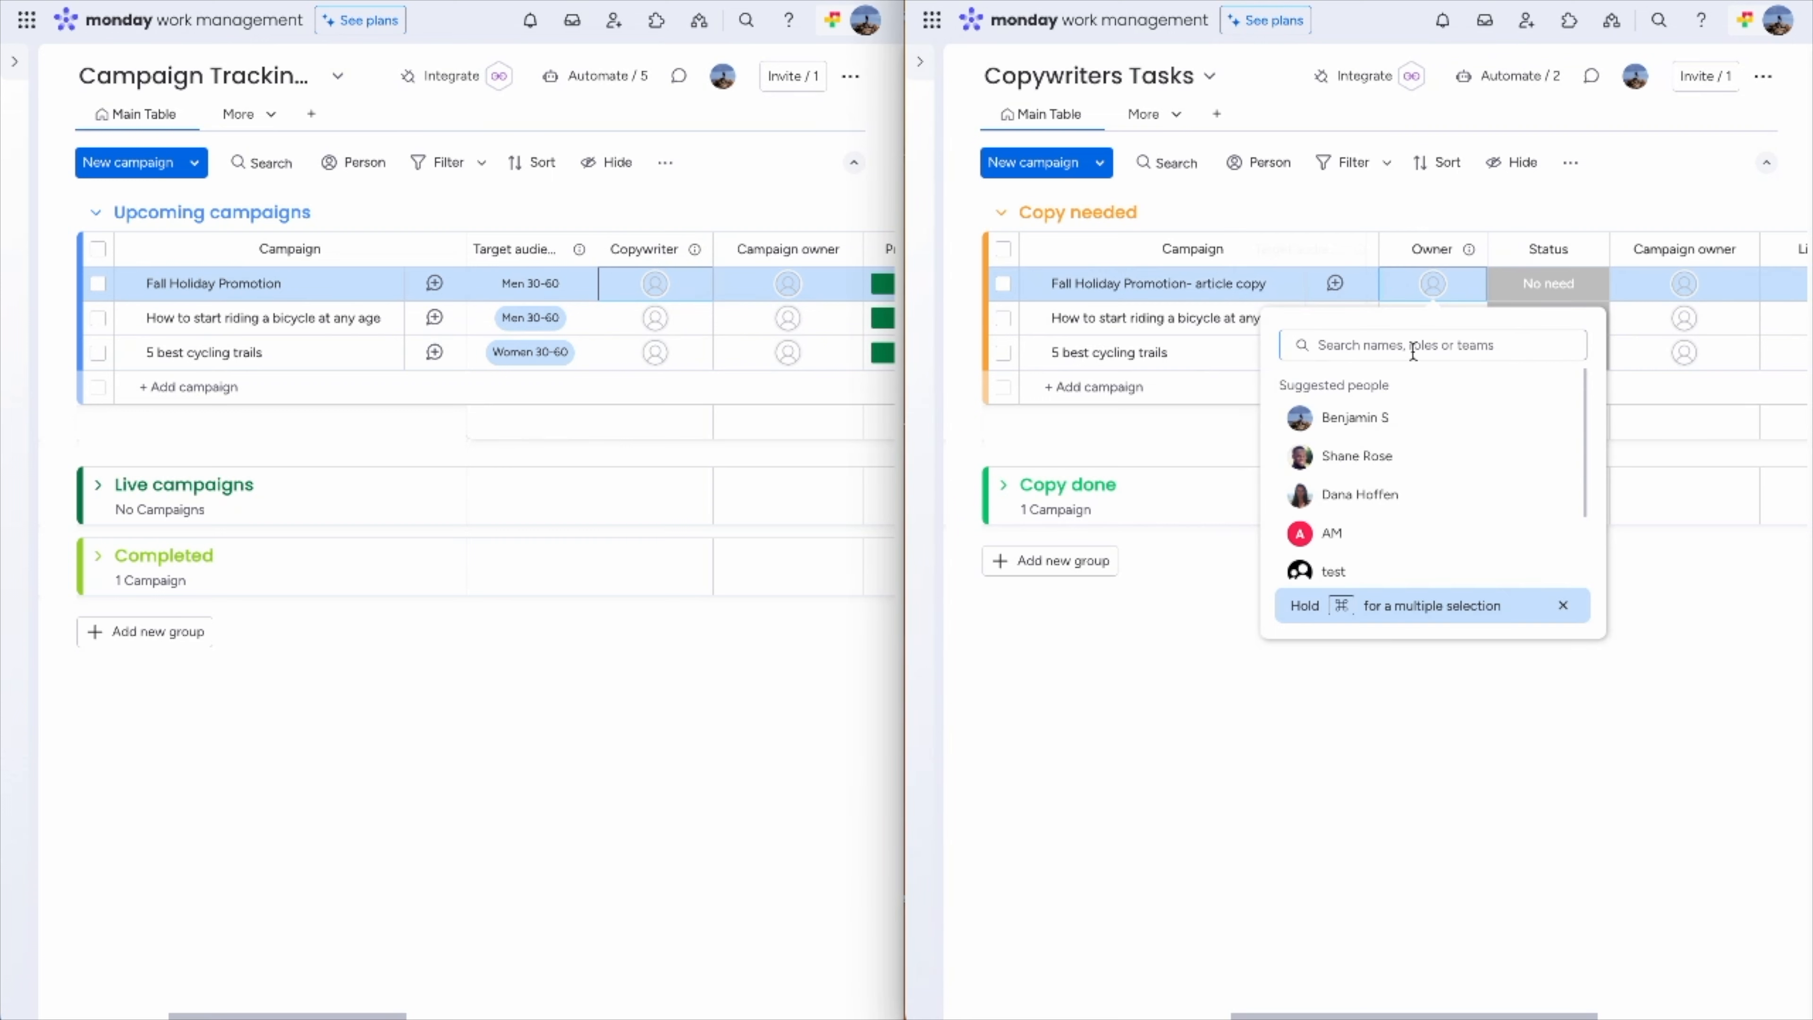
{"action": "left_click", "coordinate": [1397, 424]}
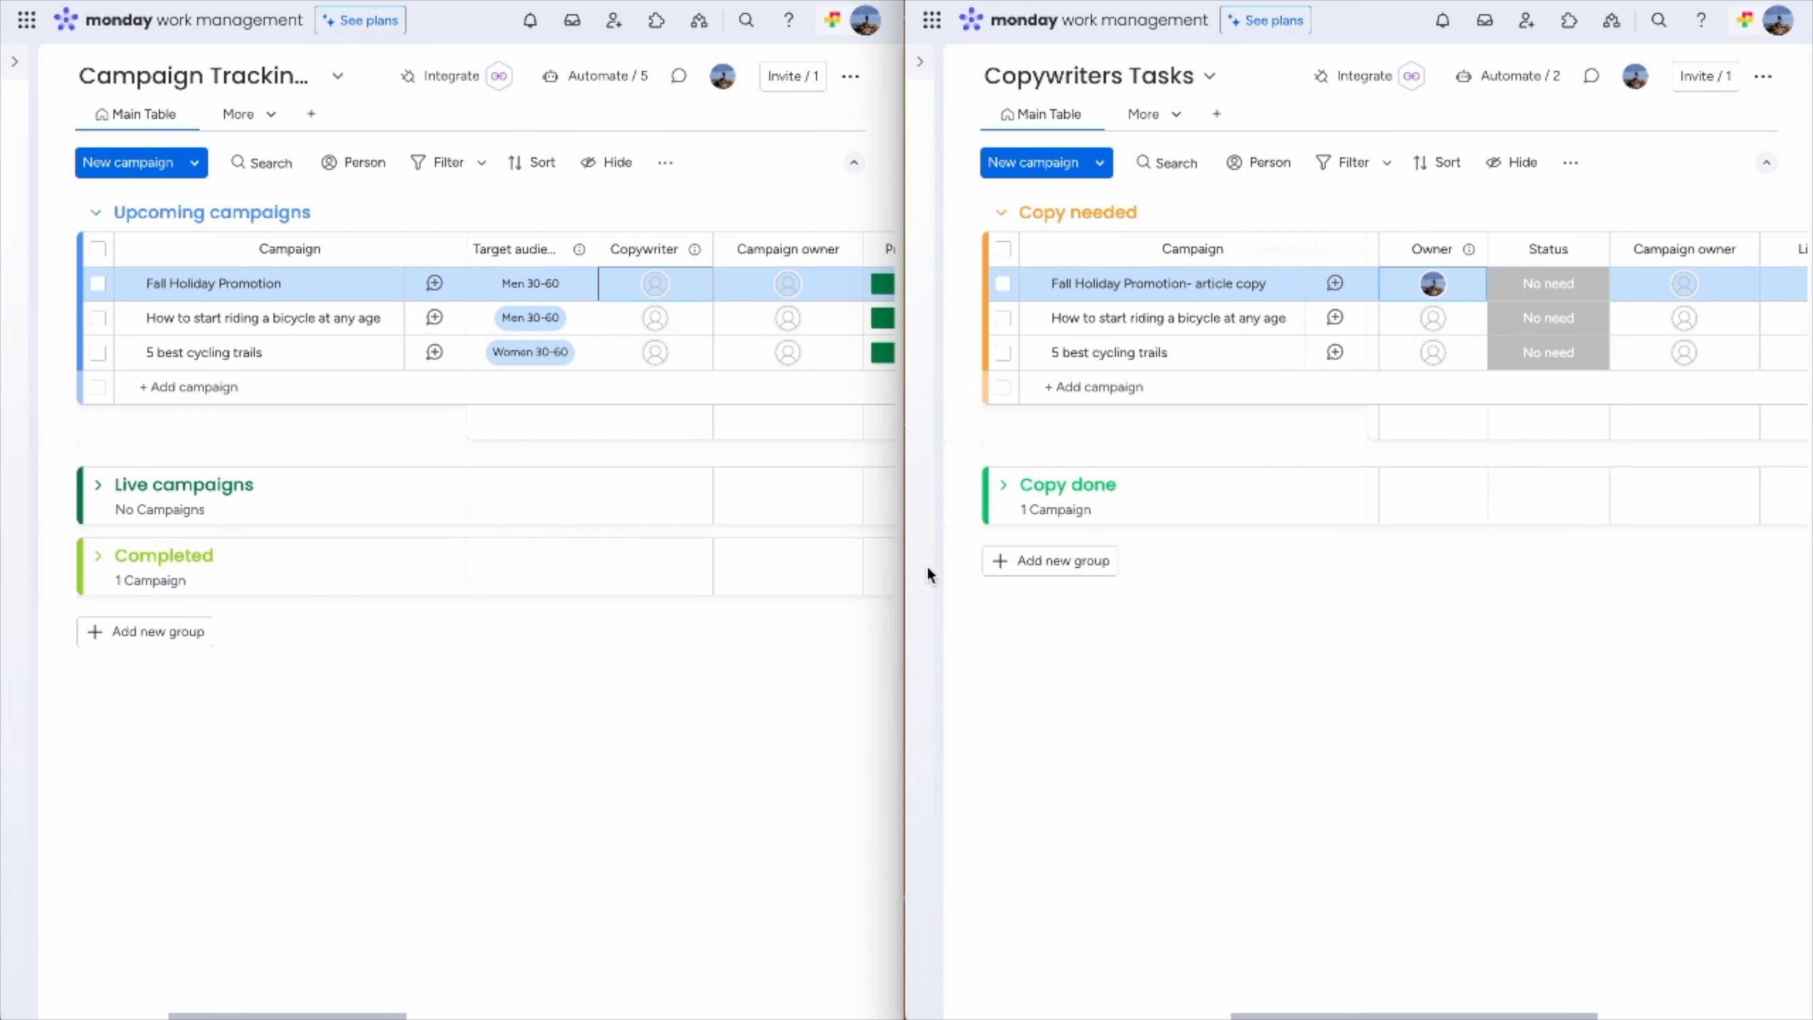